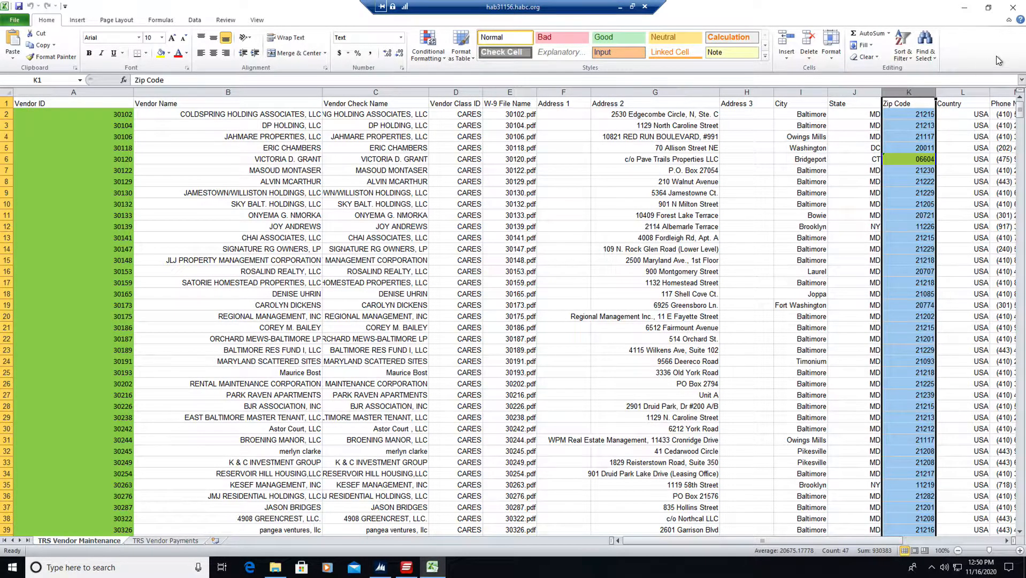
Close the vendor workbook, switch to SmartConnect, and run the CARES_VENDORS map to import the vendors.
{"action": "left_click", "coordinate": [1012, 7]}
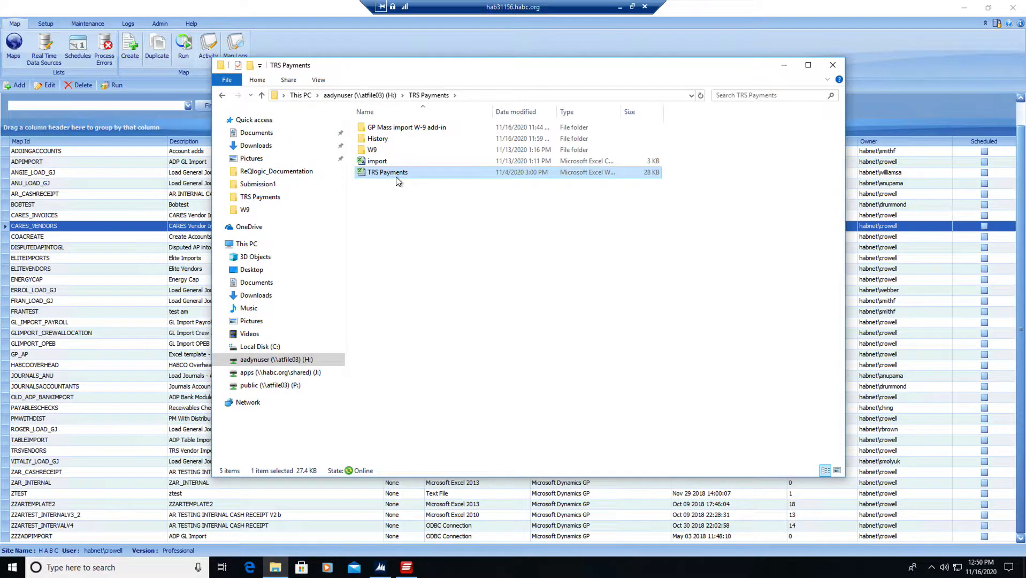
{"action": "left_click", "coordinate": [279, 17]}
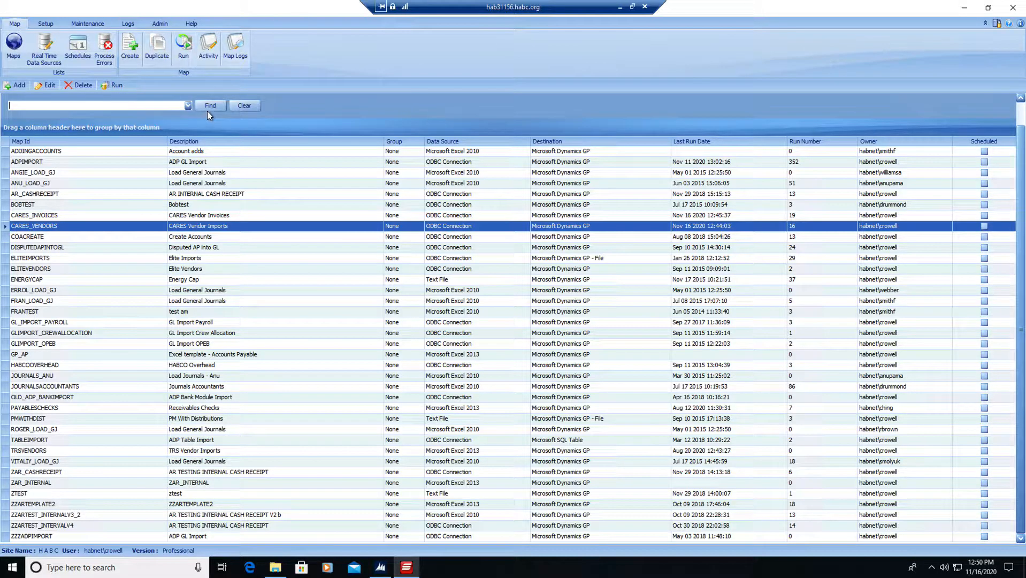
{"action": "double_click", "coordinate": [24, 229]}
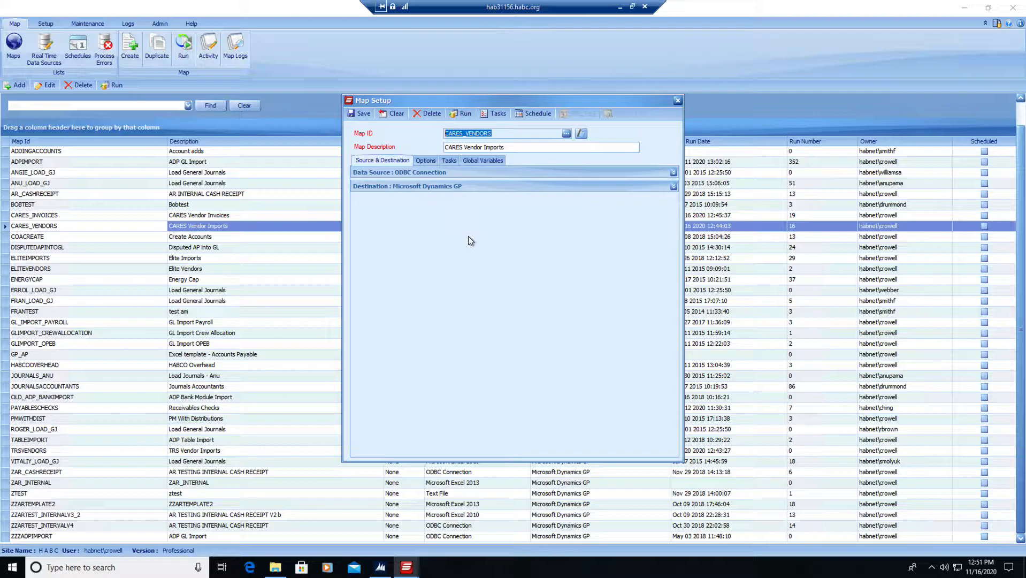
{"action": "left_click", "coordinate": [461, 113]}
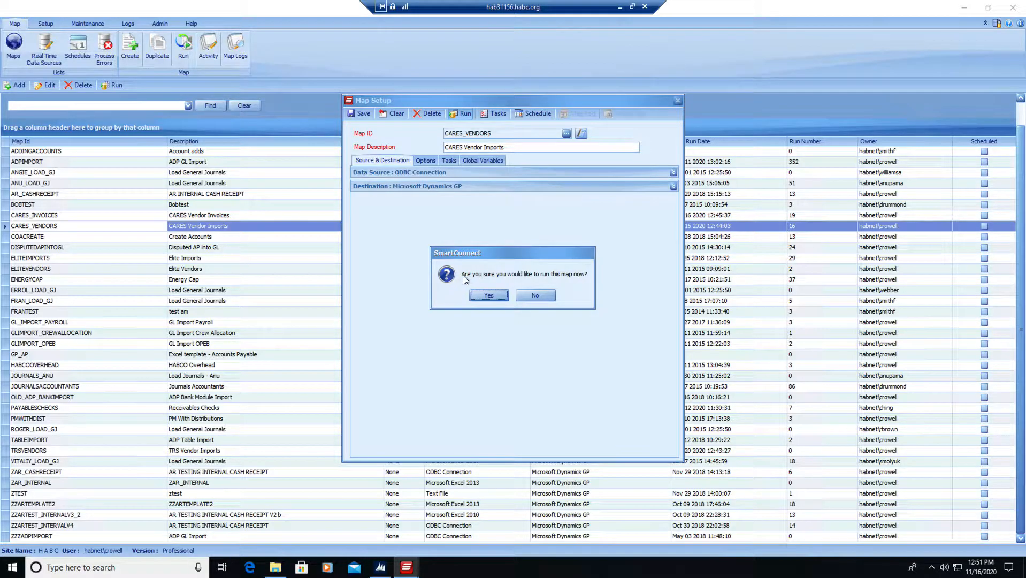
{"action": "left_click", "coordinate": [486, 298]}
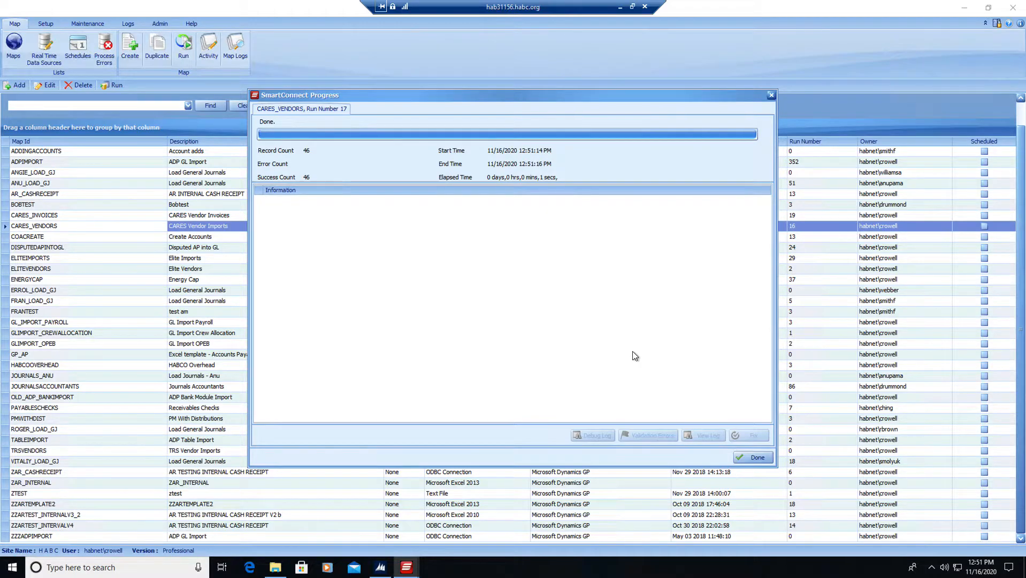
{"action": "left_click", "coordinate": [743, 460]}
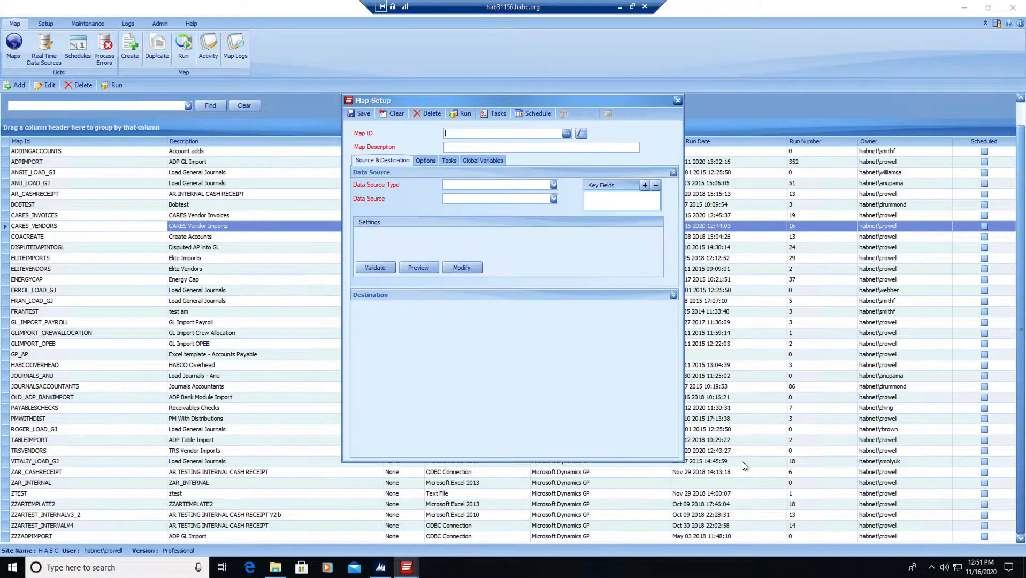
Run the CARES_INVOICES map to import the vendor invoices, and close the map setup, choosing to save changes.
{"action": "left_click", "coordinate": [566, 134]}
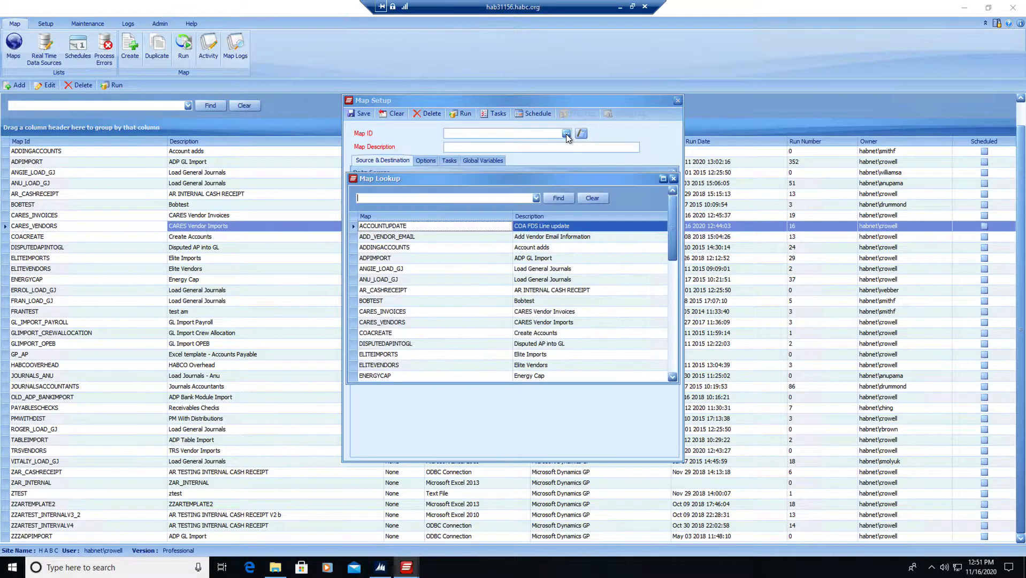
{"action": "double_click", "coordinate": [386, 313]}
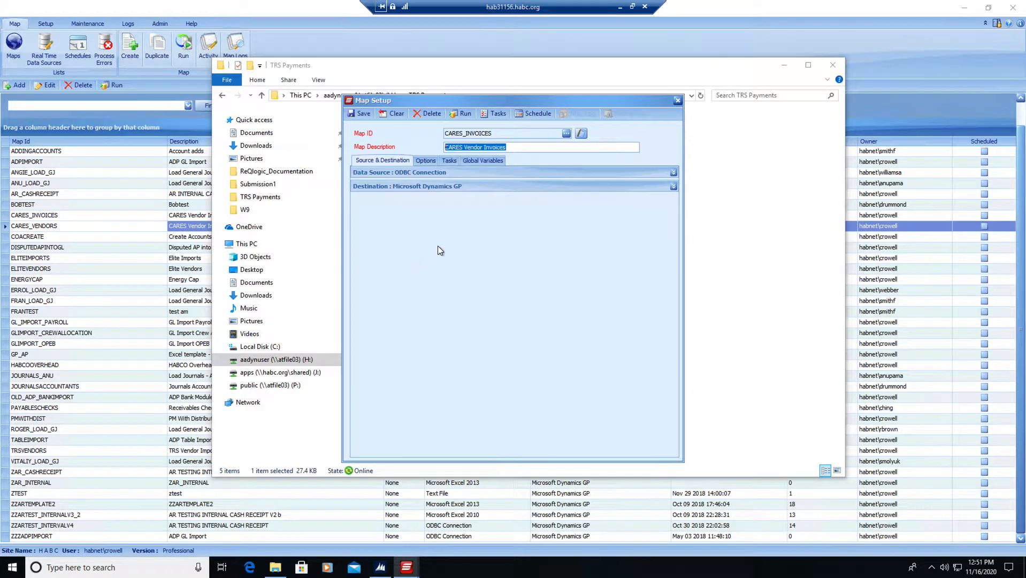
{"action": "left_click", "coordinate": [463, 112]}
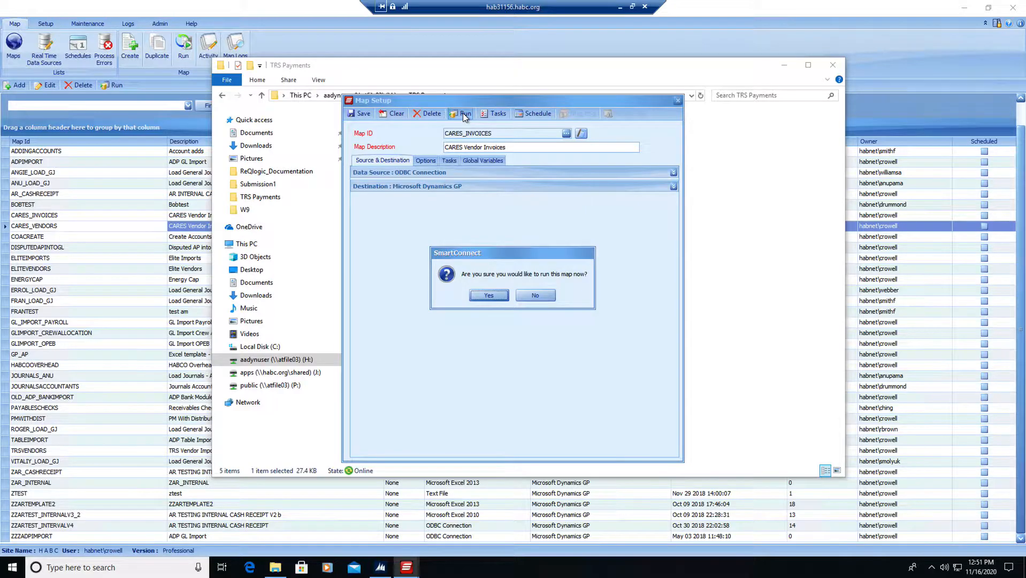
{"action": "left_click", "coordinate": [489, 295]}
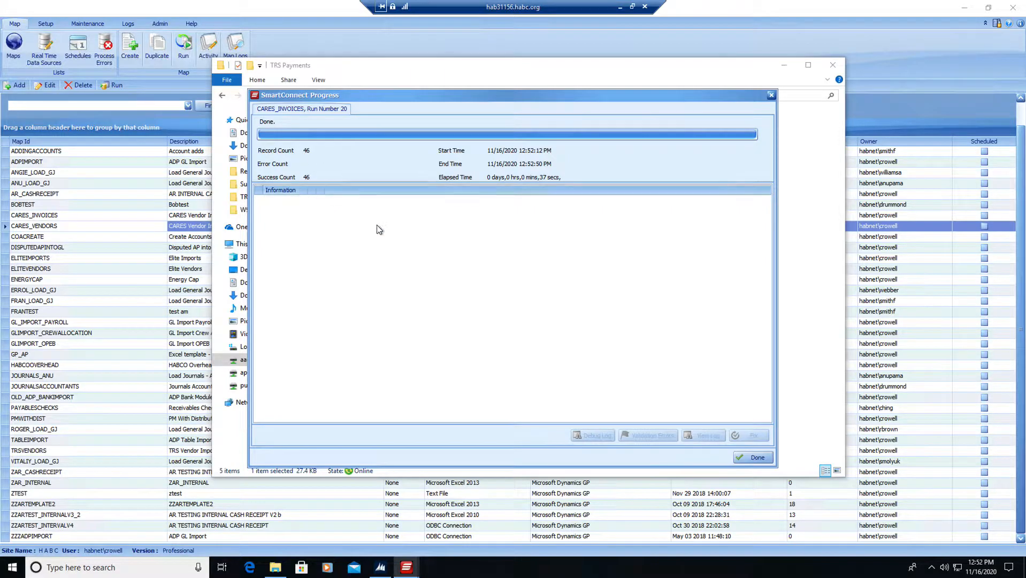
{"action": "left_click", "coordinate": [743, 458]}
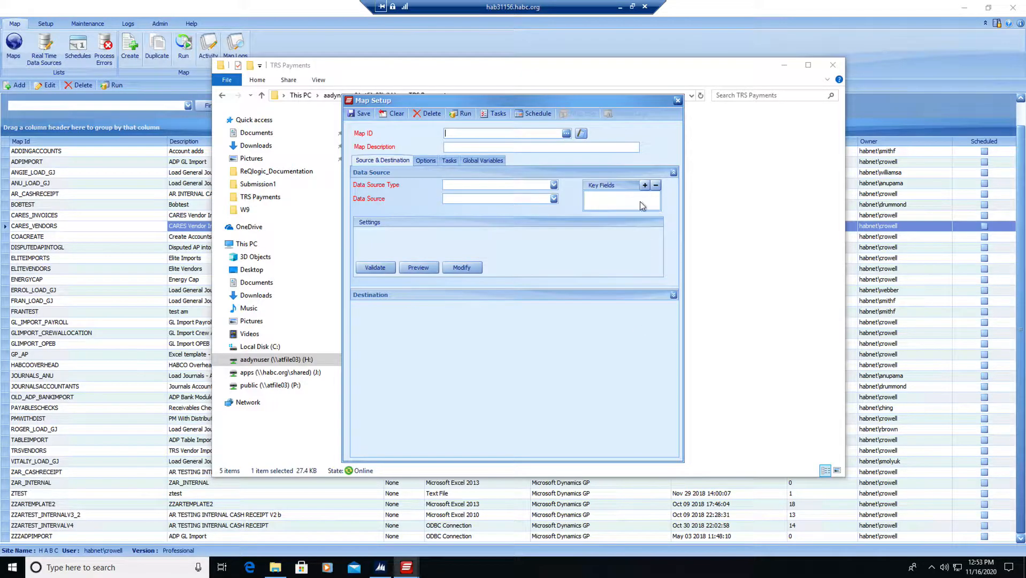
{"action": "left_click", "coordinate": [677, 101]}
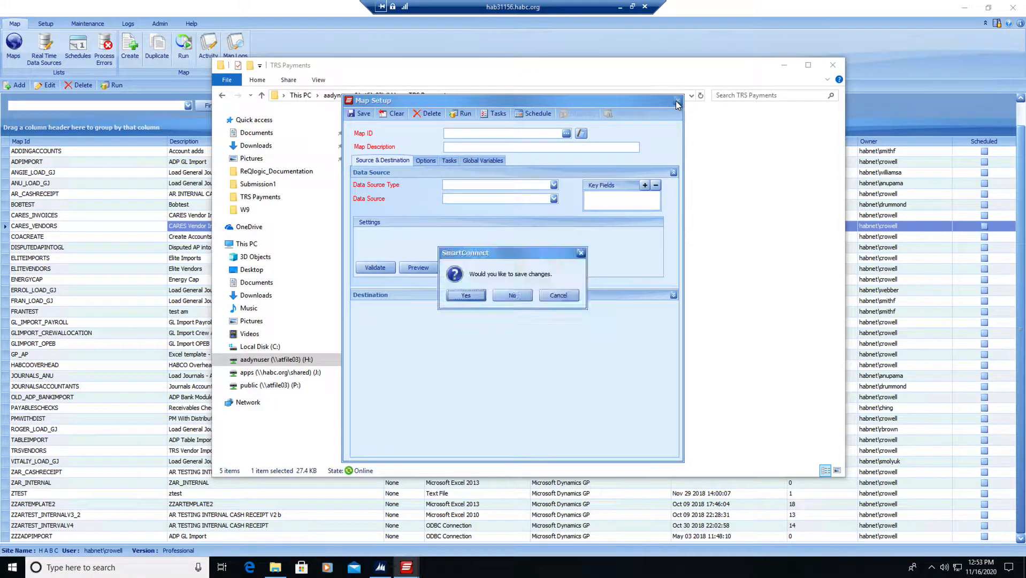
{"action": "left_click", "coordinate": [471, 297]}
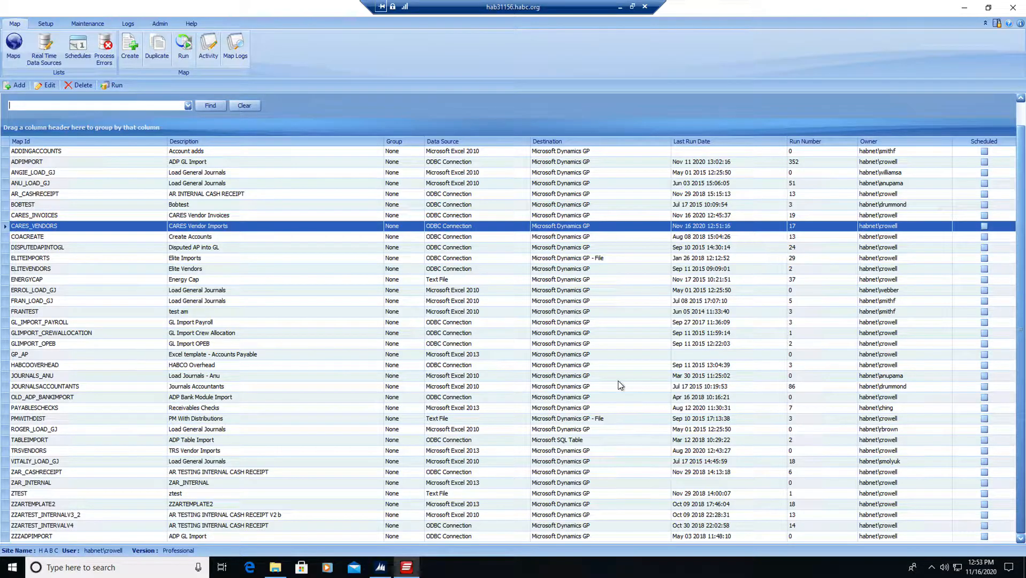
Switch to Microsoft Dynamics GP and open a purchasing Payables Transaction Entry with the CARES batch selected.
{"action": "left_click", "coordinate": [379, 568]}
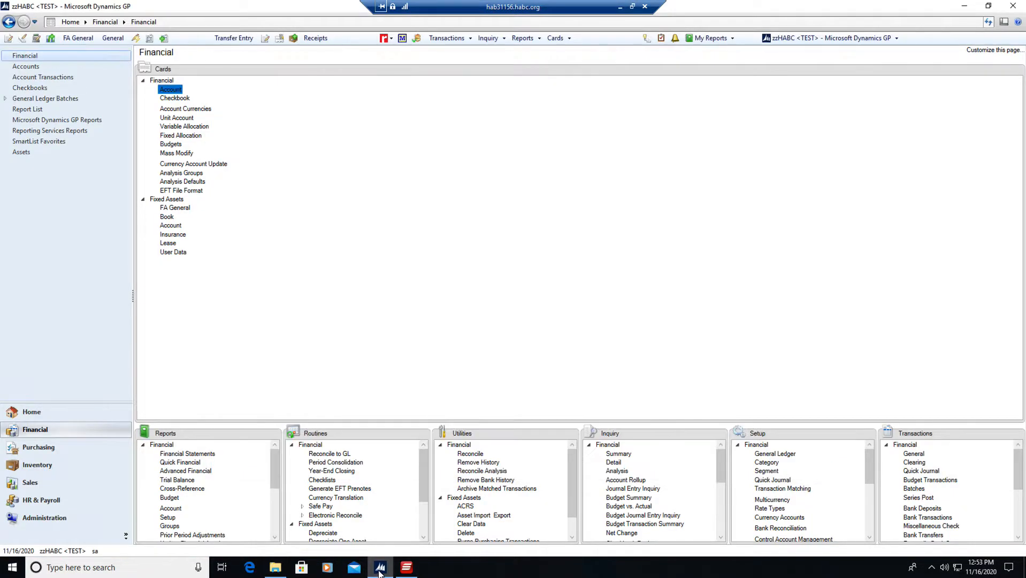
{"action": "left_click", "coordinate": [44, 449]}
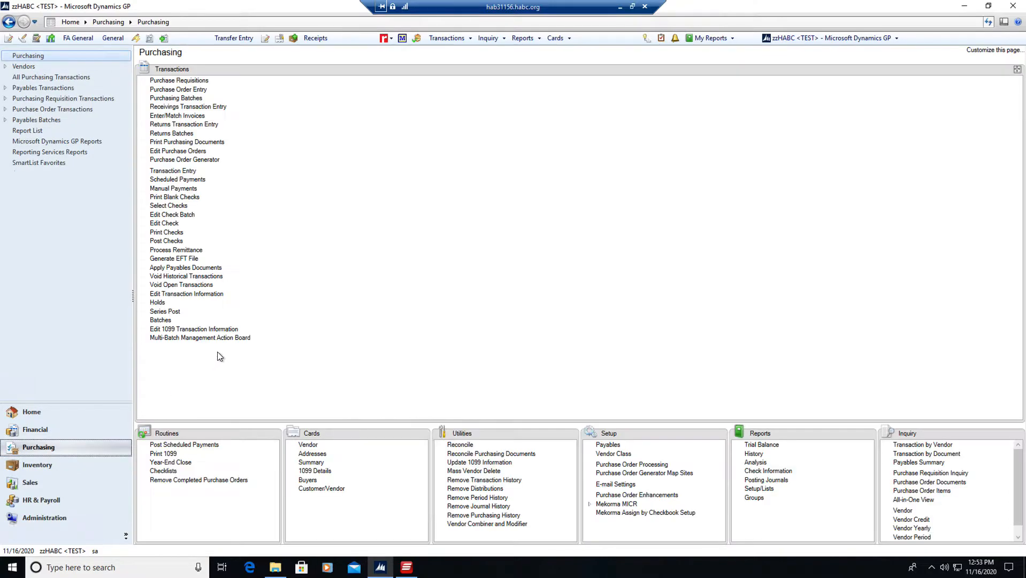
{"action": "left_click", "coordinate": [179, 172]}
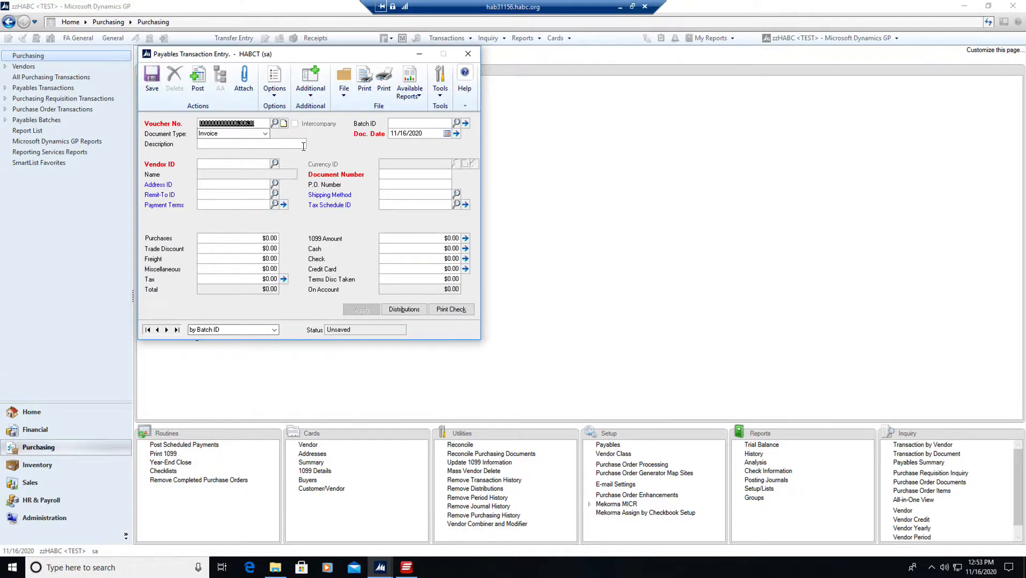
{"action": "left_click", "coordinate": [456, 123]}
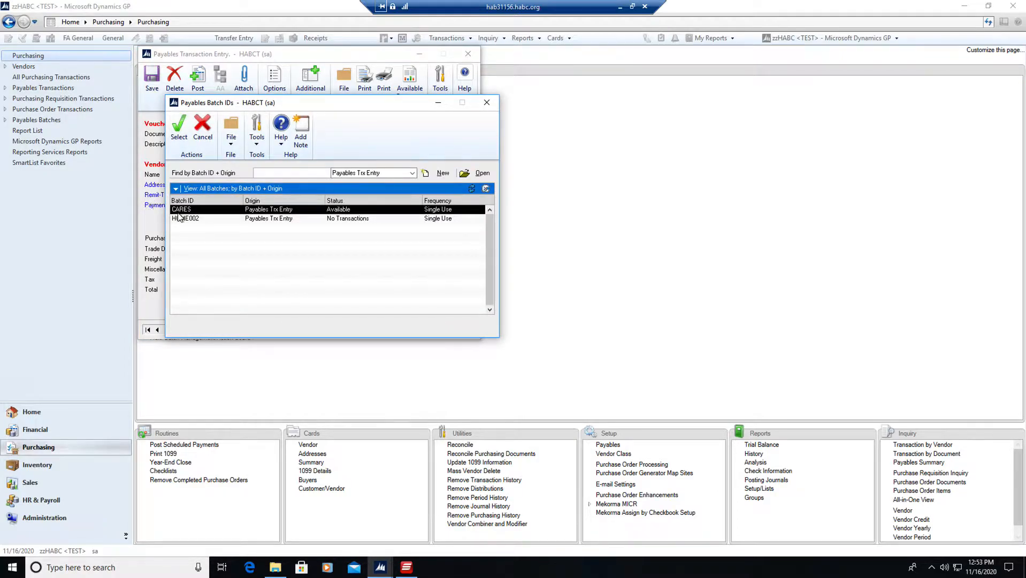
{"action": "left_click", "coordinate": [180, 128]}
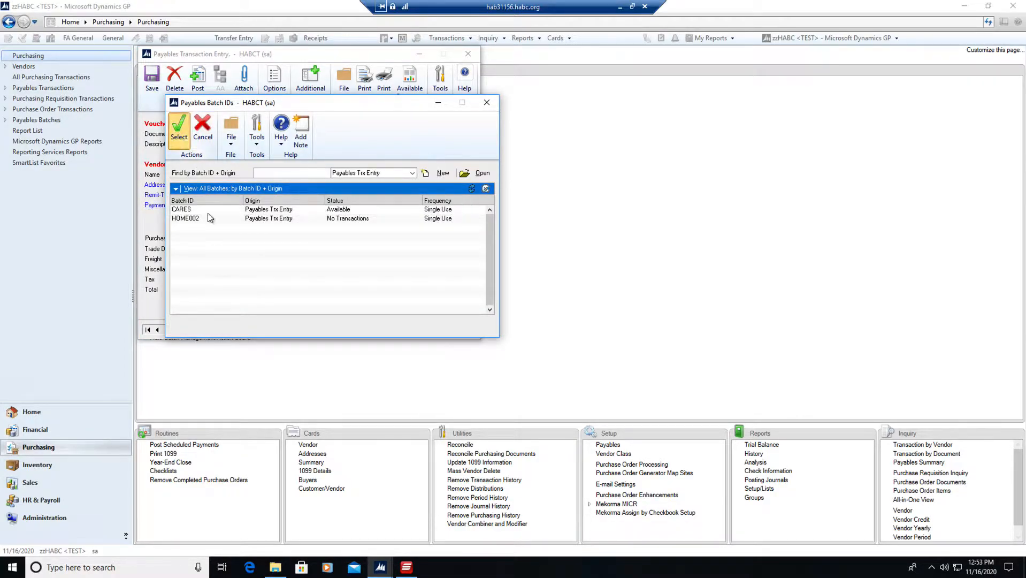
Review the imported vouchers of the CARES batch in the voucher lookup and close it.
{"action": "left_click", "coordinate": [275, 123]}
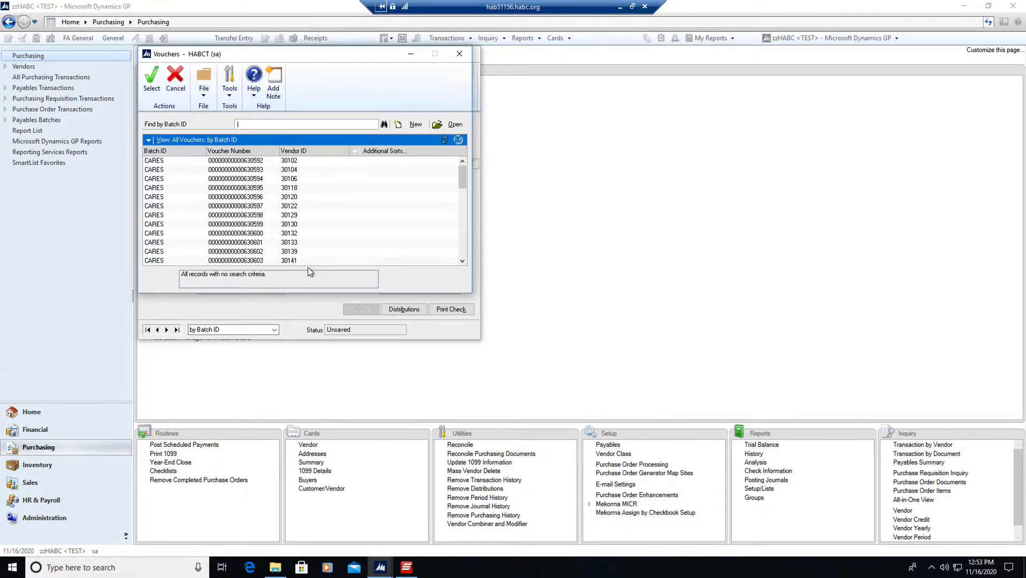
{"action": "mouse_move", "coordinate": [461, 174]}
{"action": "left_mouse_down"}
{"action": "mouse_move", "coordinate": [464, 257]}
{"action": "mouse_move", "coordinate": [469, 172]}
{"action": "left_mouse_up"}
{"action": "left_click", "coordinate": [458, 54]}
Print the CARES batch's Transaction Edit List to the screen only, and minimize the batch and transaction entry windows.
{"action": "left_click", "coordinate": [465, 123]}
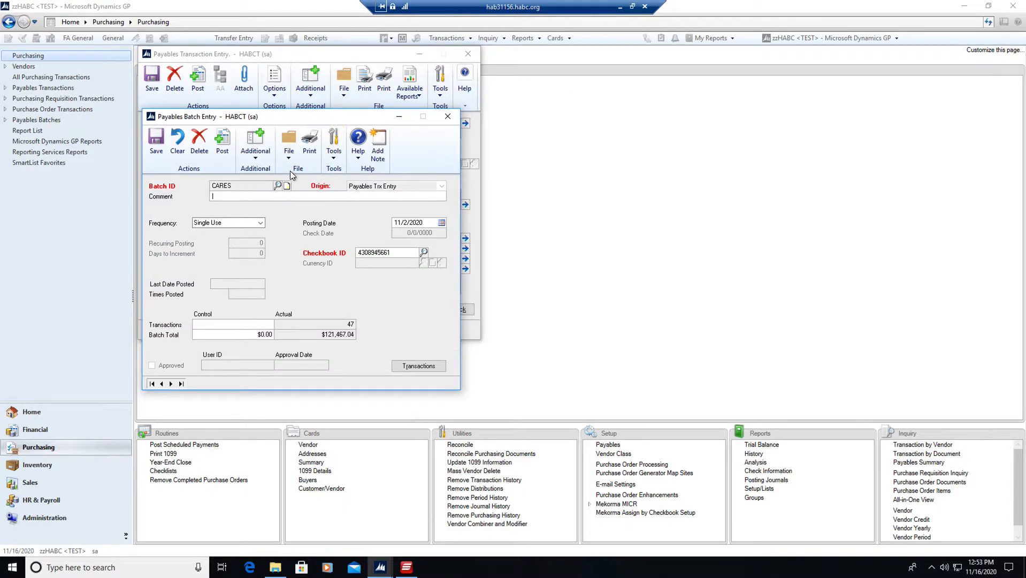
{"action": "left_click", "coordinate": [309, 141]}
{"action": "left_click", "coordinate": [418, 295]}
{"action": "left_click", "coordinate": [419, 284]}
{"action": "left_click", "coordinate": [419, 295]}
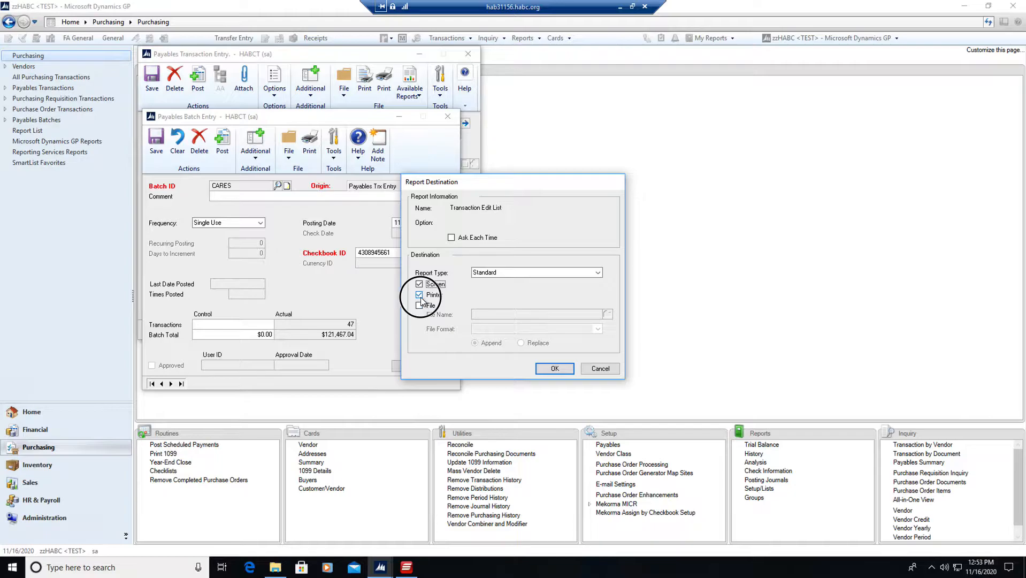
{"action": "left_click", "coordinate": [539, 371]}
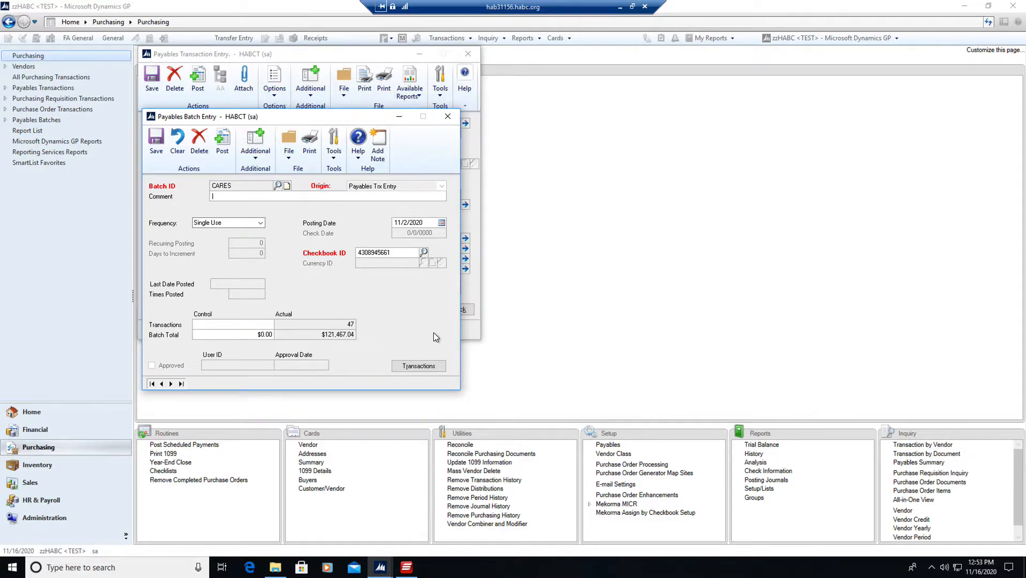
{"action": "mouse_move", "coordinate": [381, 567]}
{"action": "left_click", "coordinate": [399, 116]}
{"action": "left_click", "coordinate": [419, 54]}
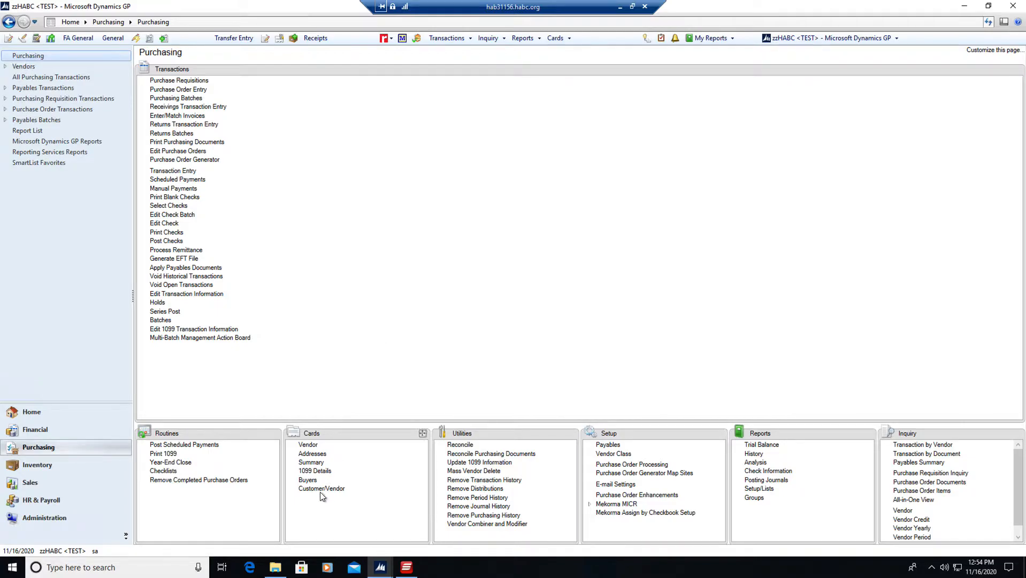
Switch to File Explorer and examine the W-9 files in the W9\Submission1 folder of TRS Payments.
{"action": "mouse_move", "coordinate": [272, 572]}
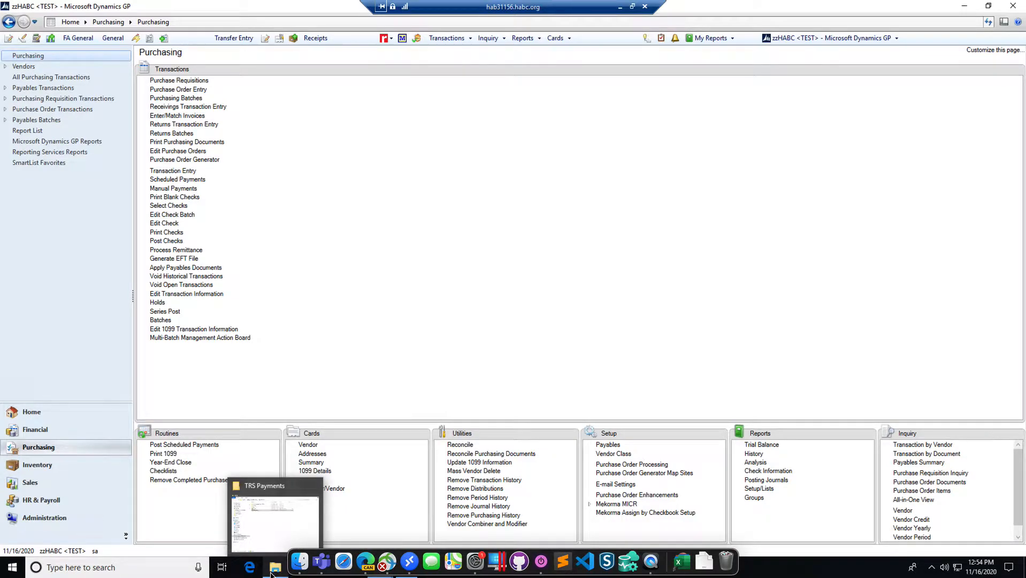
{"action": "left_click", "coordinate": [271, 572]}
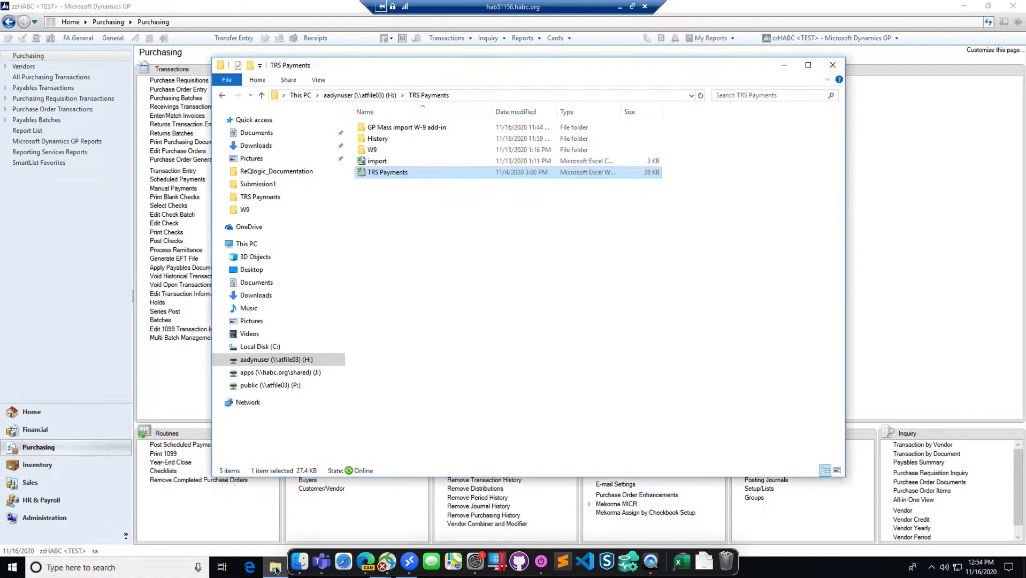
{"action": "left_click", "coordinate": [366, 153]}
{"action": "double_click", "coordinate": [364, 152]}
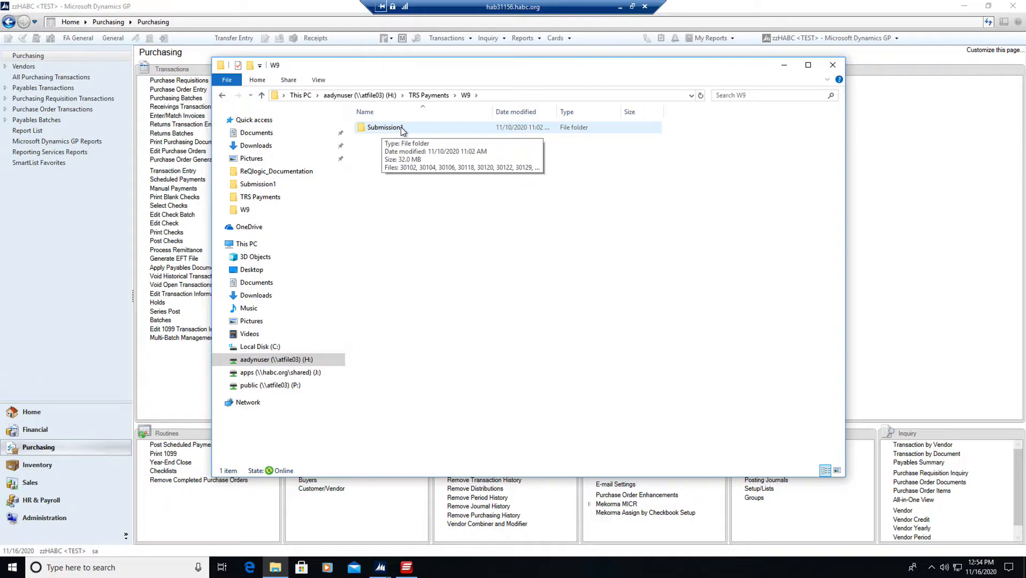
{"action": "double_click", "coordinate": [361, 129]}
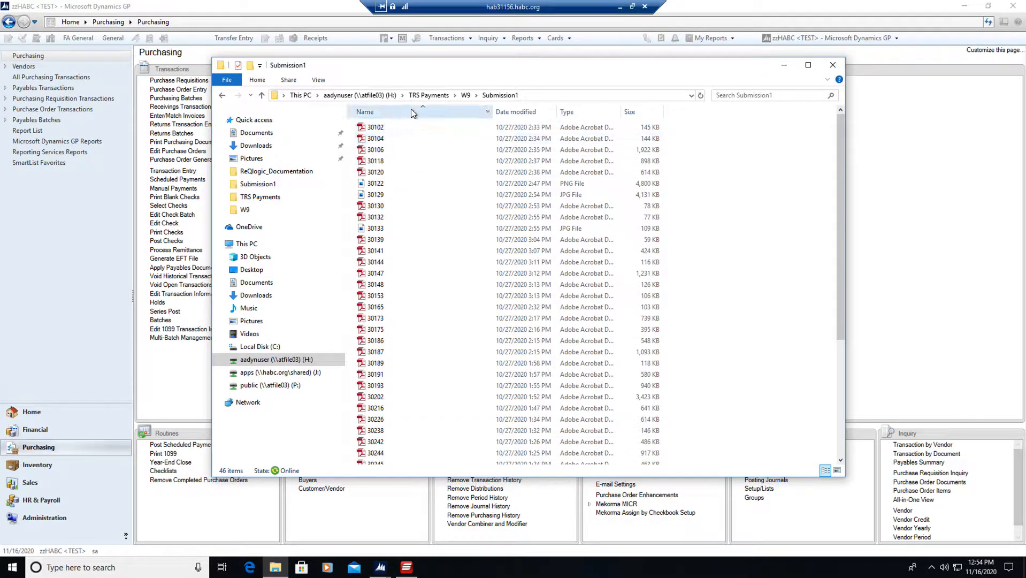
Open the TRS Payments workbook and copy the Vendor ID through W-9 File Name columns of TRS Vendor Maintenance into a new sheet.
{"action": "left_click", "coordinate": [422, 96]}
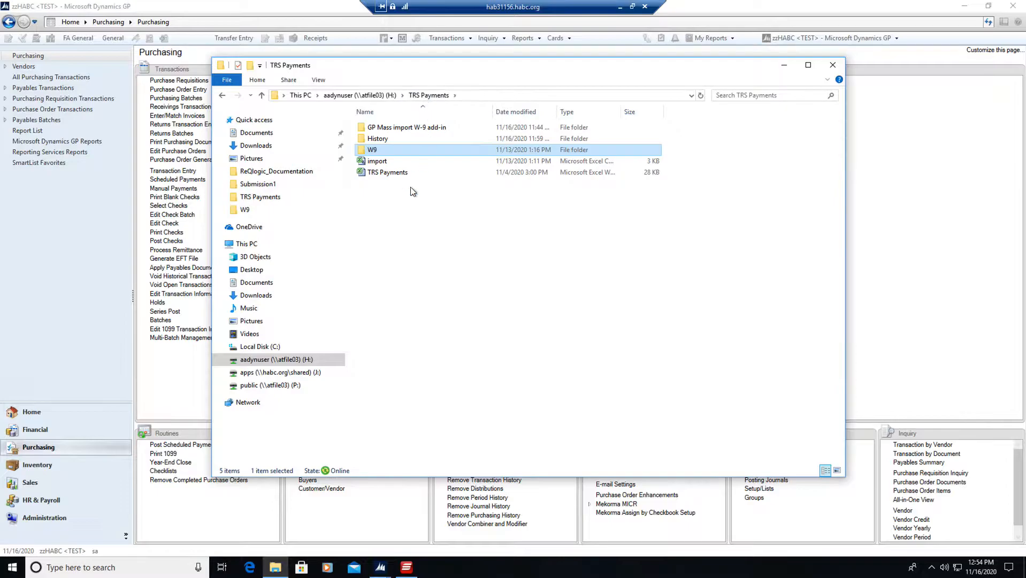
{"action": "double_click", "coordinate": [381, 173]}
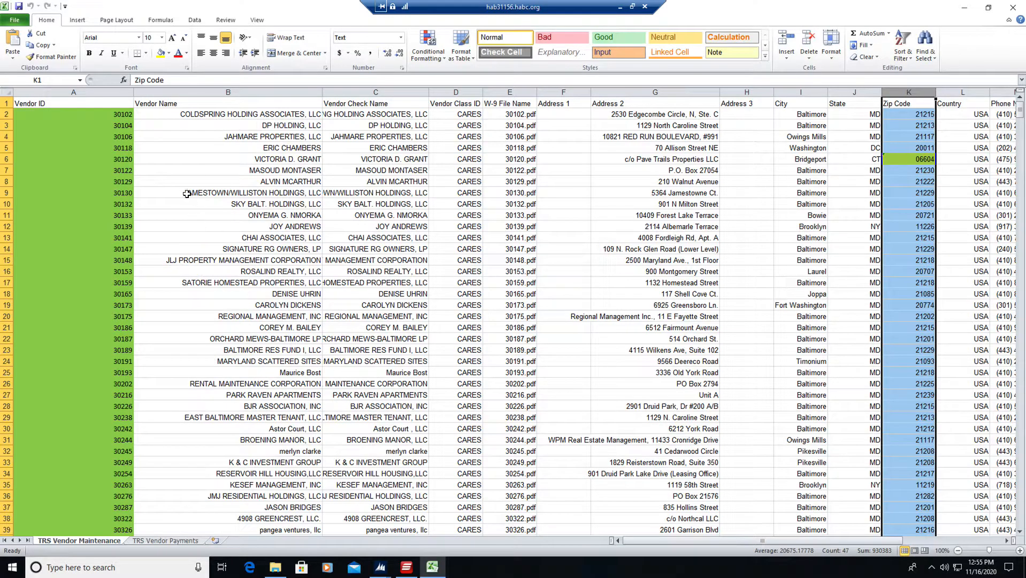
{"action": "left_click", "coordinate": [508, 91]}
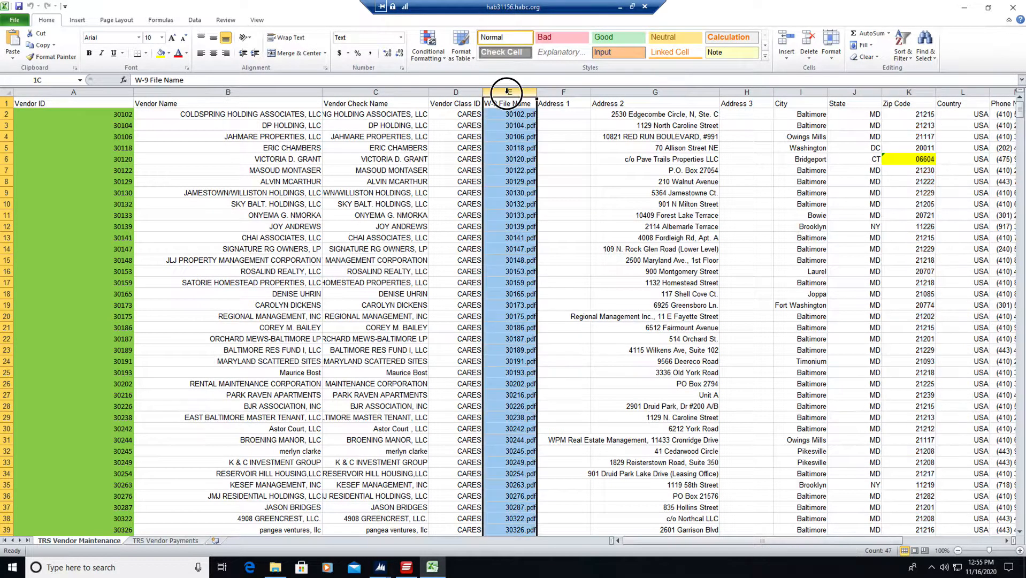
{"action": "left_click_drag", "start_coordinate": [507, 92], "coordinate": [64, 101]}
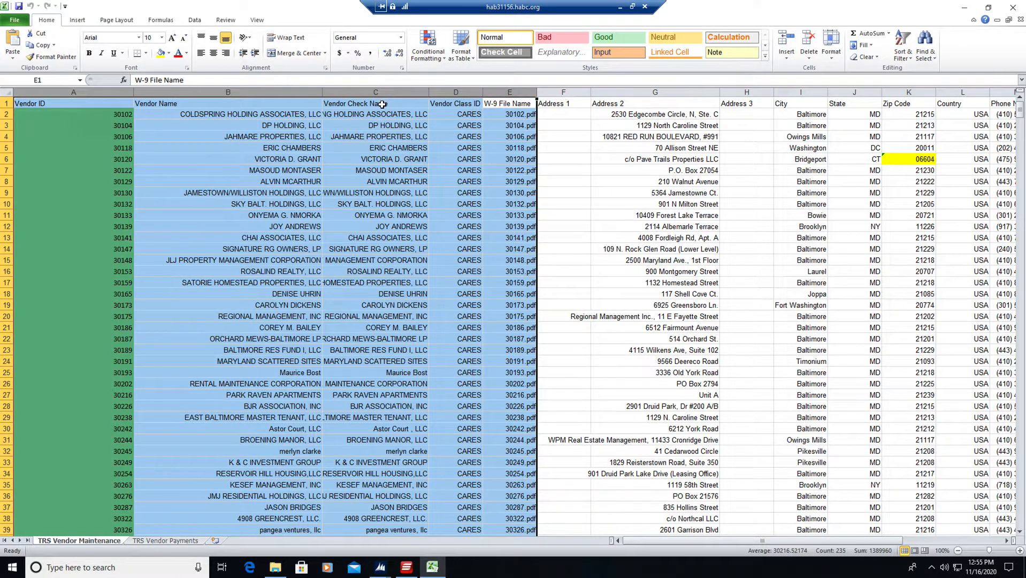
{"action": "right_click", "coordinate": [89, 95]}
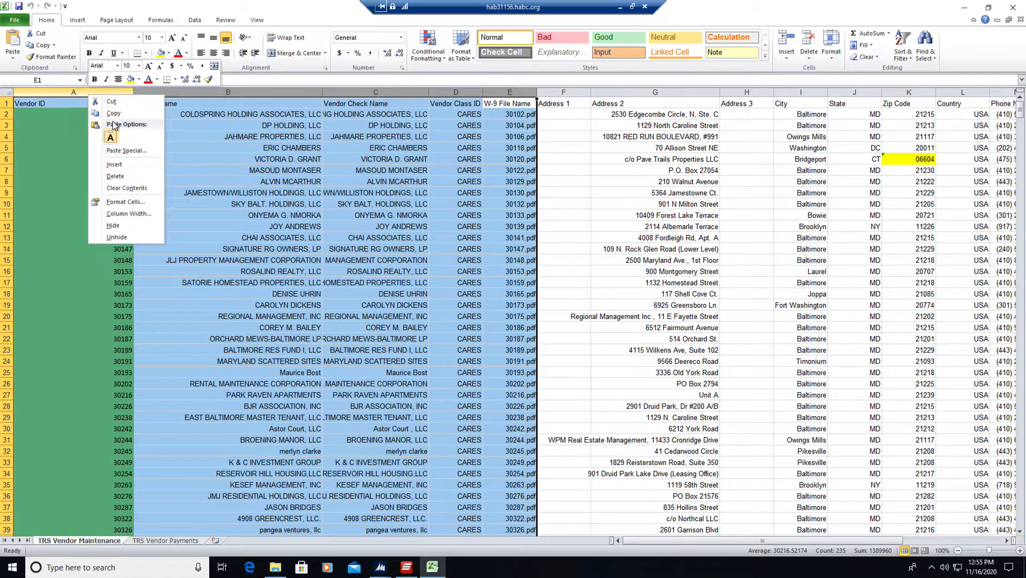
{"action": "left_click", "coordinate": [112, 112]}
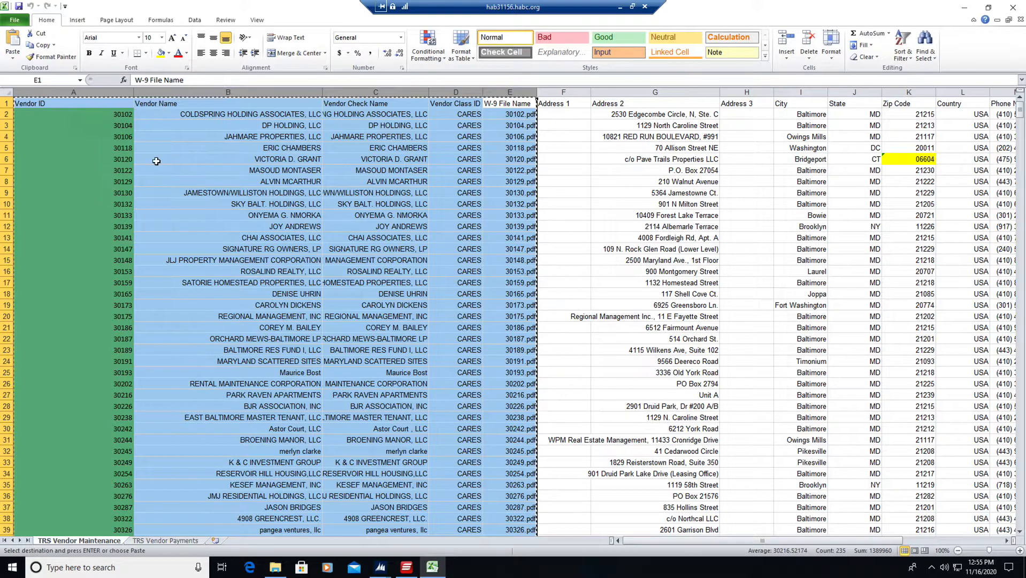
{"action": "left_click", "coordinate": [216, 542]}
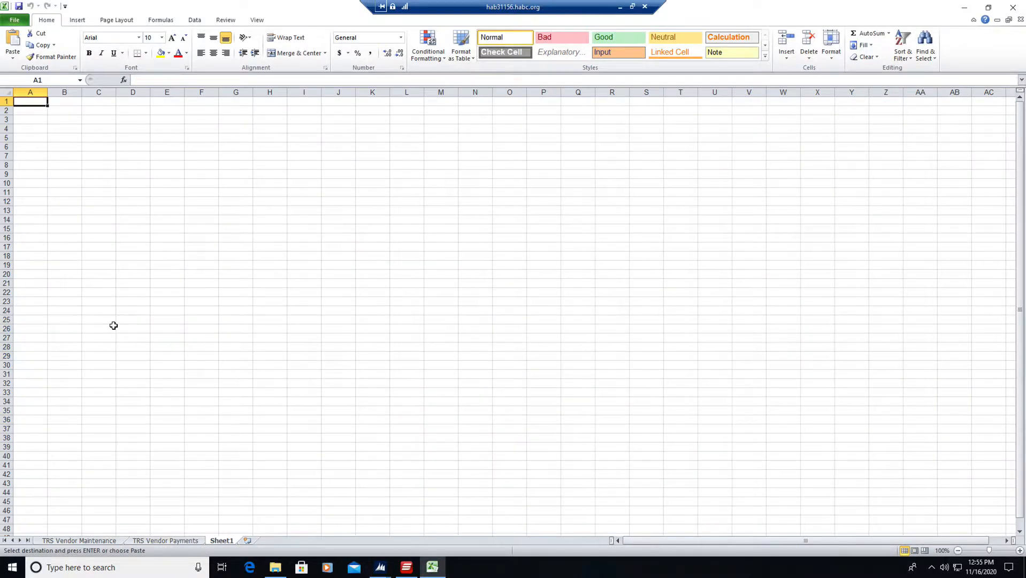
{"action": "key", "text": "ctrl+v"}
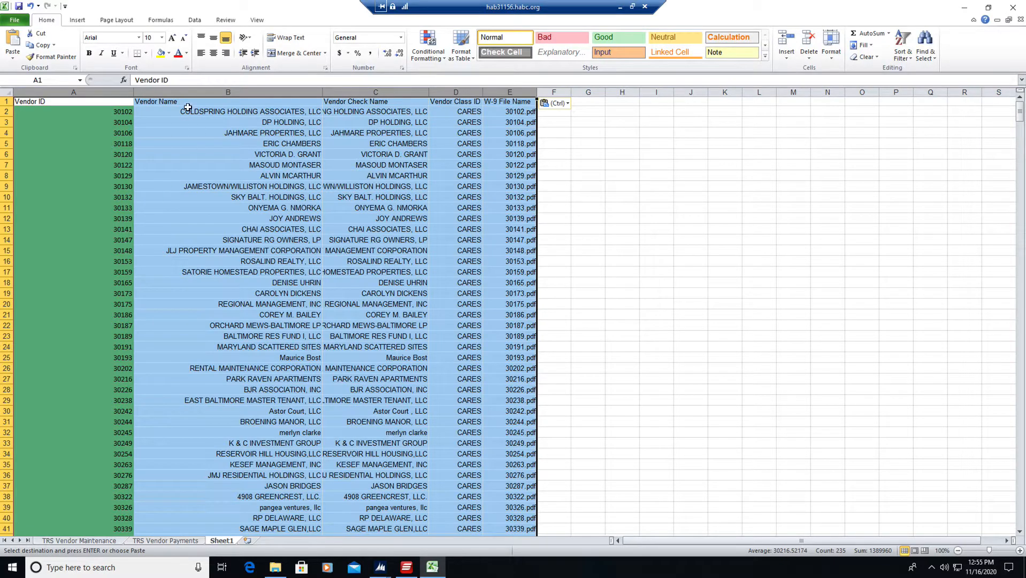
Delete the Vendor Name, Vendor Check Name and Vendor Class ID columns from the new sheet.
{"action": "left_click_drag", "start_coordinate": [184, 87], "coordinate": [438, 92]}
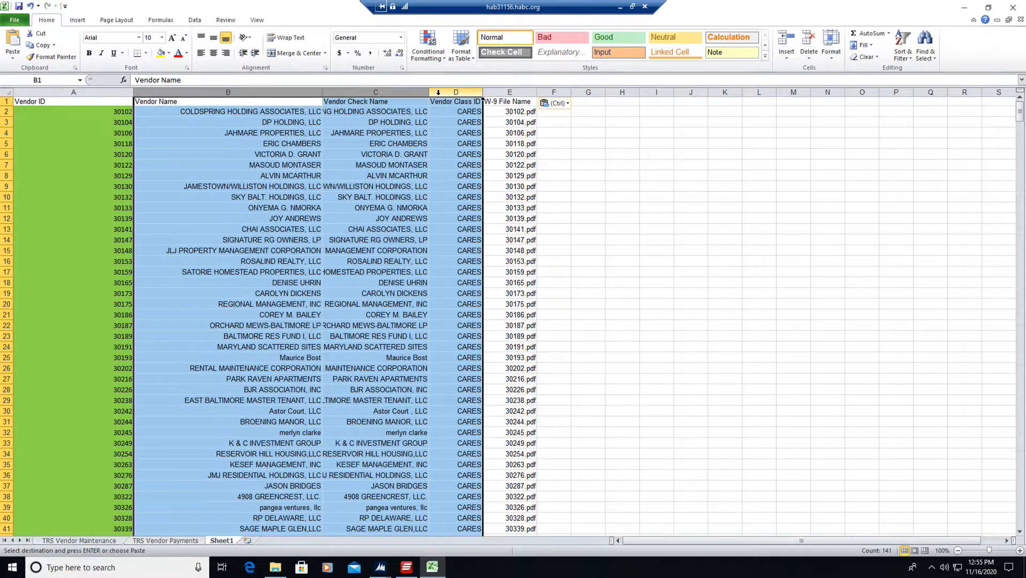
{"action": "right_click", "coordinate": [438, 92]}
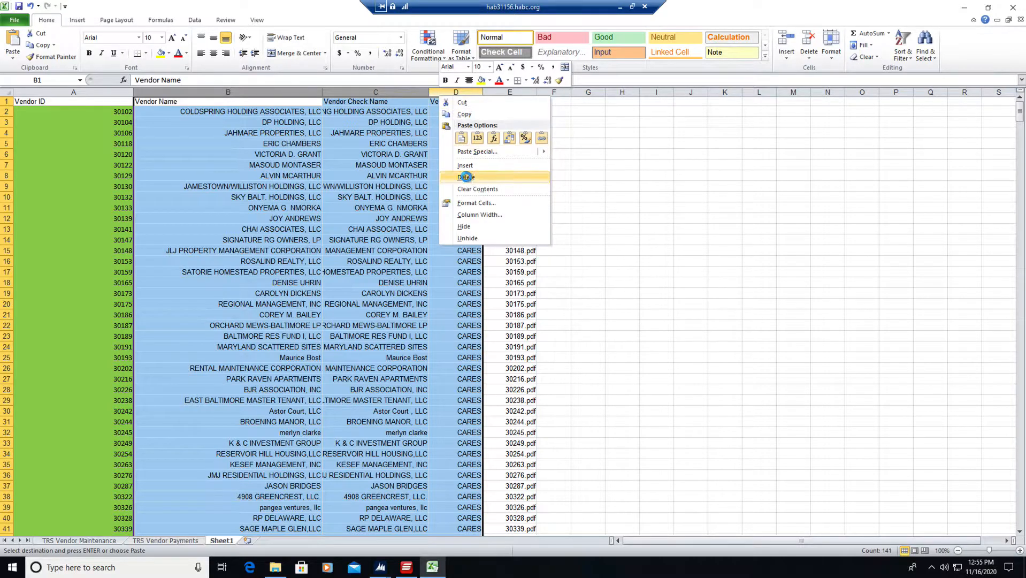
{"action": "left_click", "coordinate": [466, 177]}
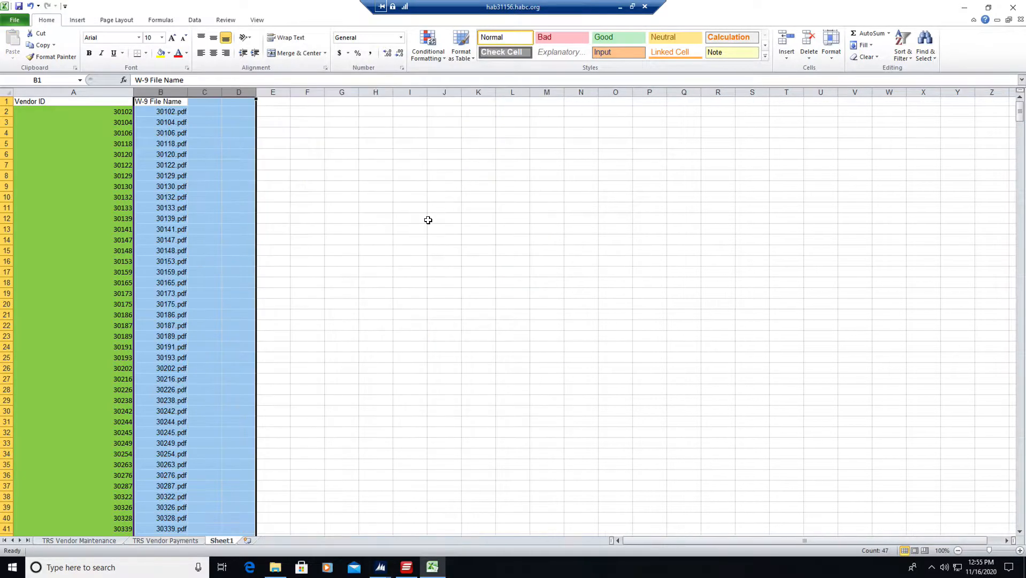
Add a column header "location" in C1, next to W-9 File Name.
{"action": "left_click", "coordinate": [199, 100]}
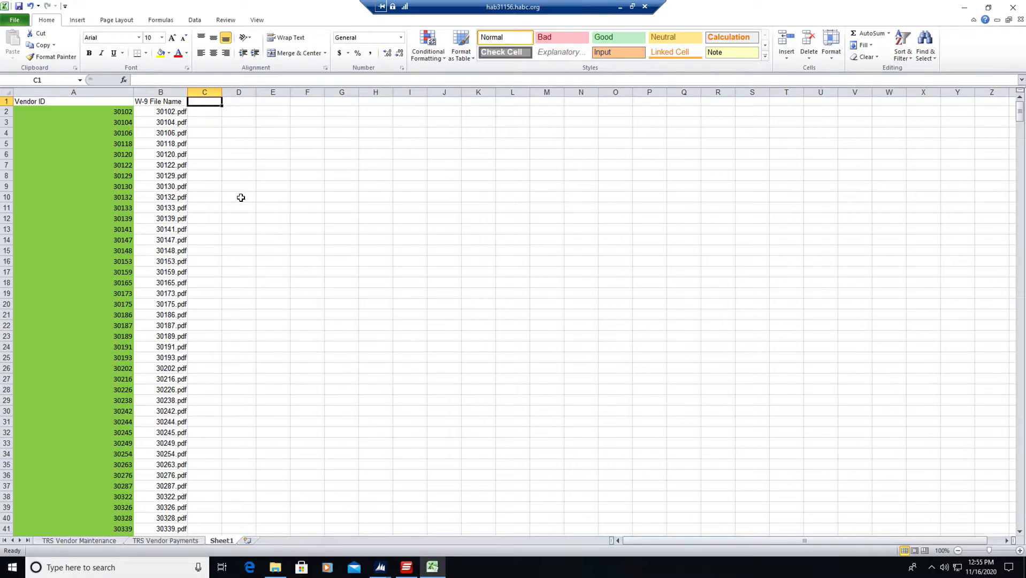
{"action": "type", "text": "location"}
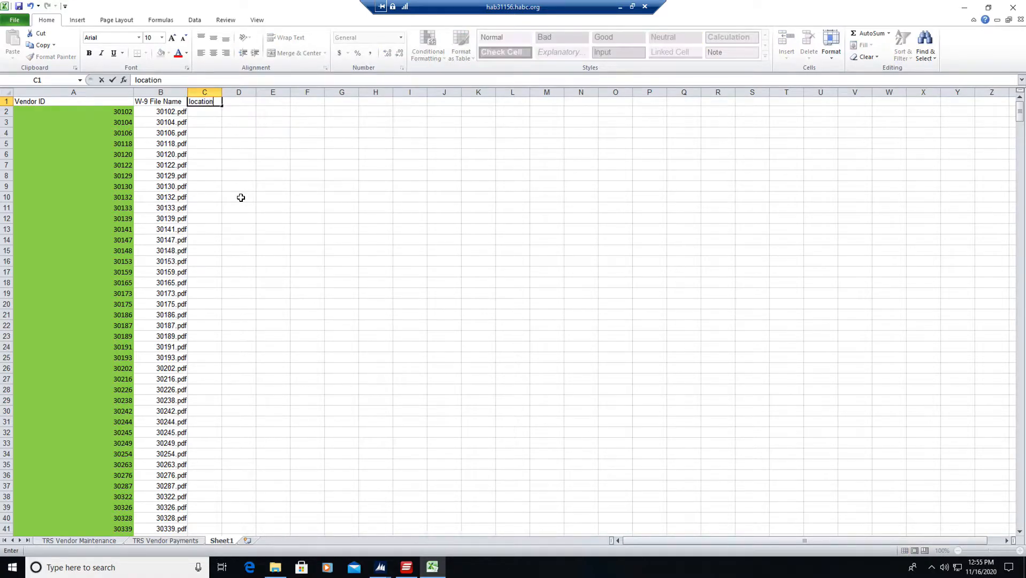
{"action": "key", "text": "Return"}
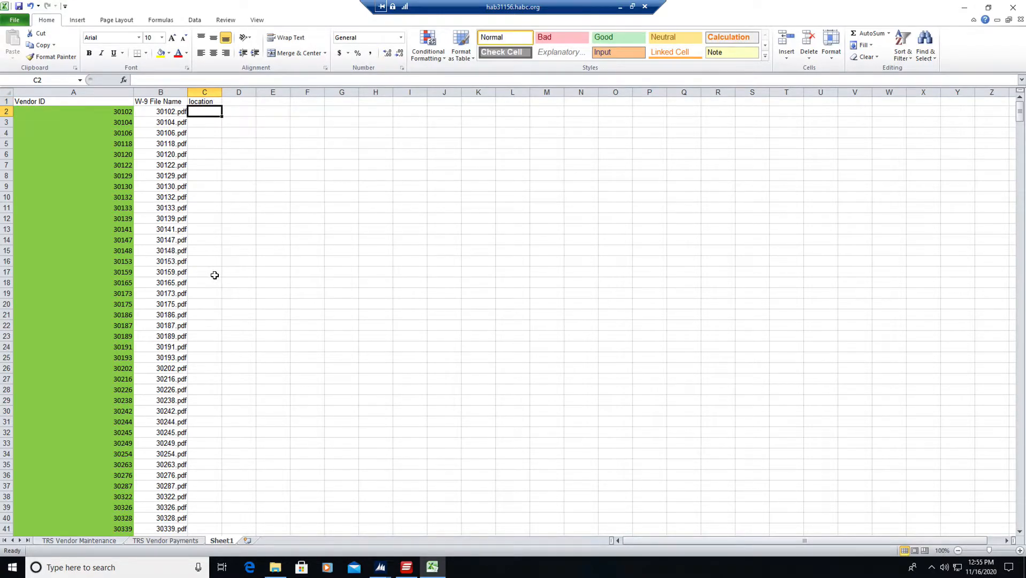
Switch to File Explorer, open the W9\Submission1 folder in TRS Payments and copy its full path.
{"action": "left_click", "coordinate": [275, 567]}
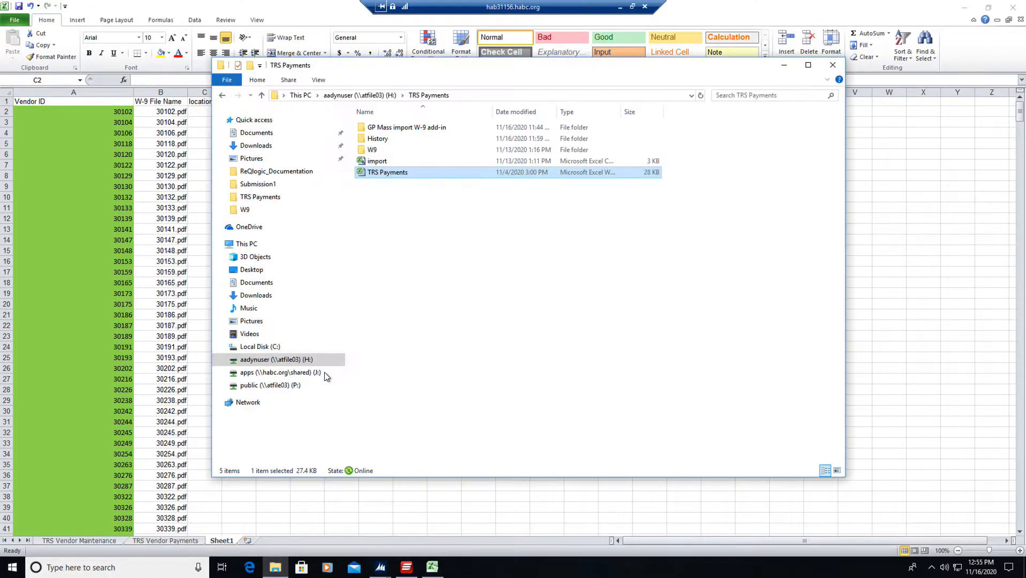
{"action": "left_click", "coordinate": [372, 151]}
{"action": "double_click", "coordinate": [373, 152]}
{"action": "double_click", "coordinate": [391, 129]}
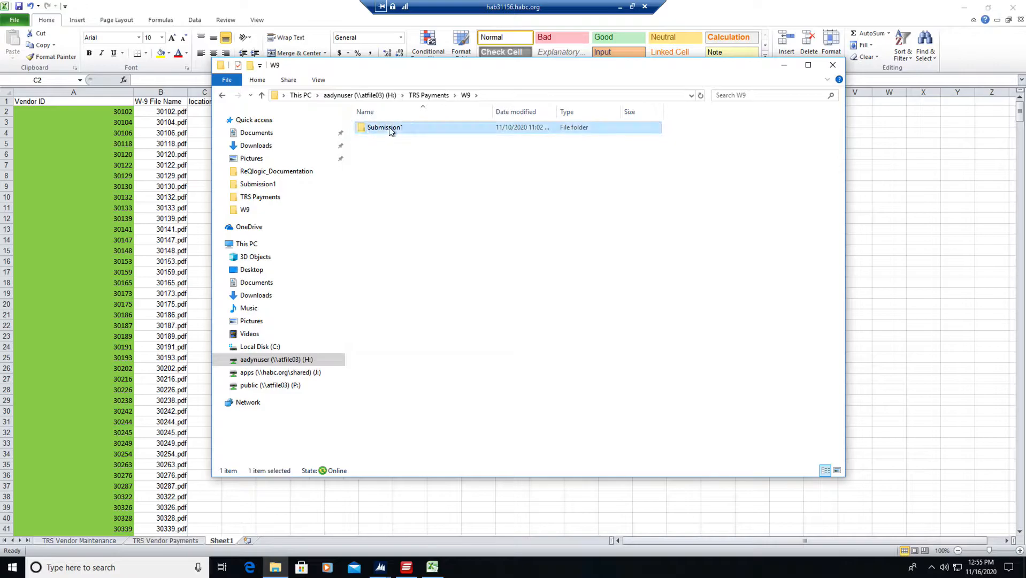
{"action": "left_click", "coordinate": [542, 95]}
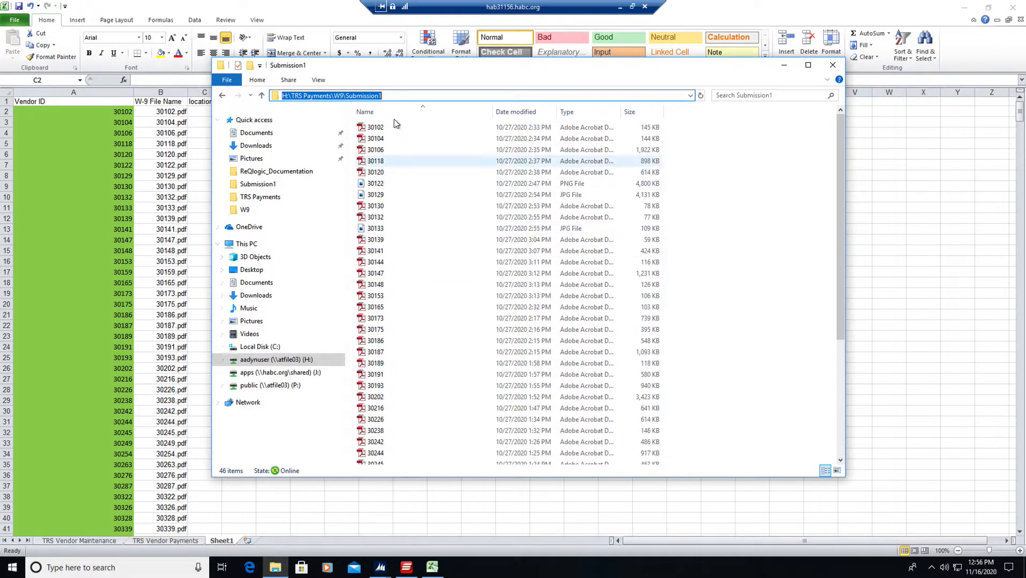
{"action": "left_click", "coordinate": [401, 94]}
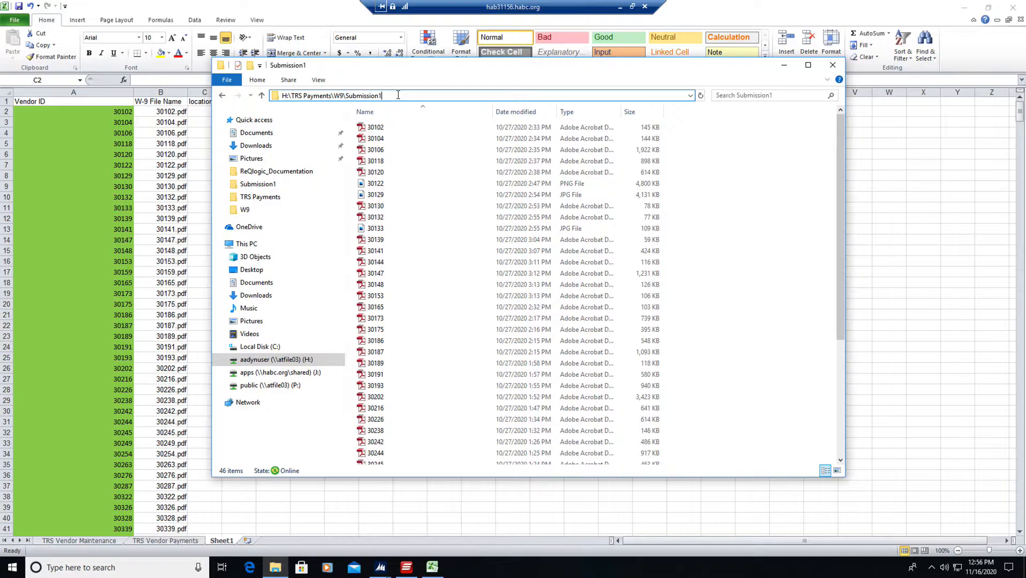
{"action": "key", "text": "ctrl+a"}
{"action": "key", "text": "ctrl+c"}
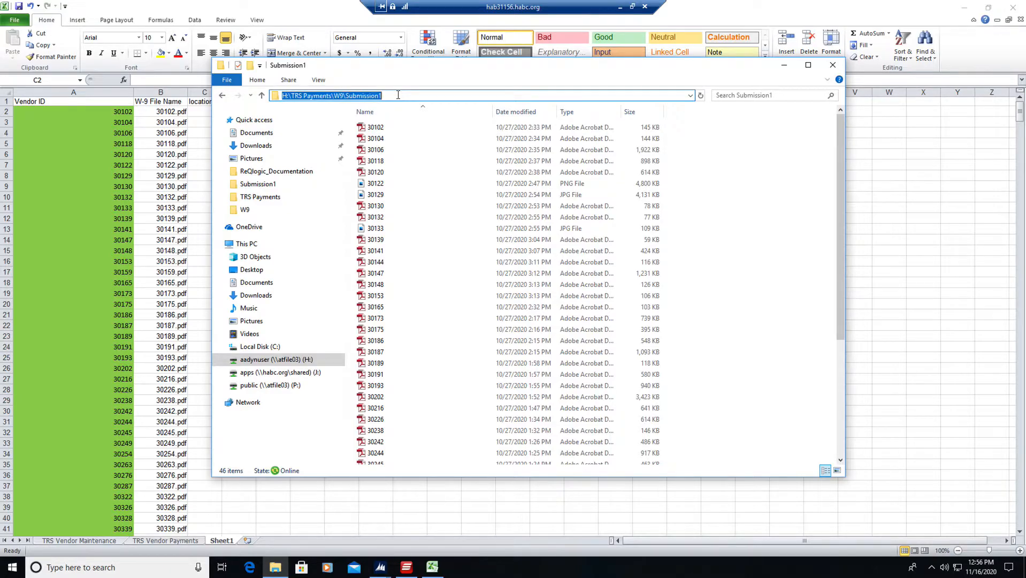
{"action": "left_click", "coordinate": [398, 94]}
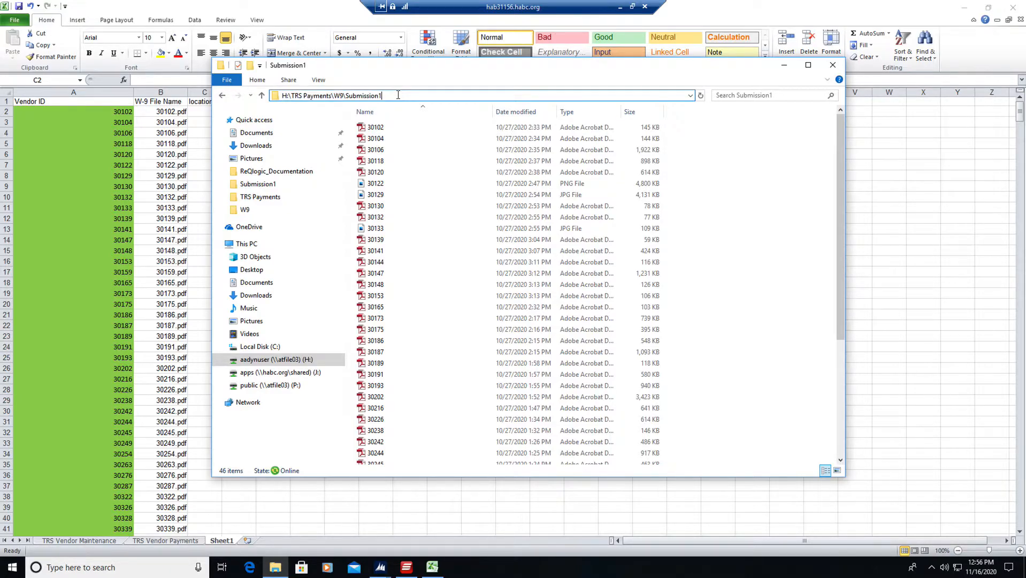
{"action": "key", "text": "ctrl+a"}
{"action": "key", "text": "BackSpace"}
{"action": "left_click", "coordinate": [430, 160]}
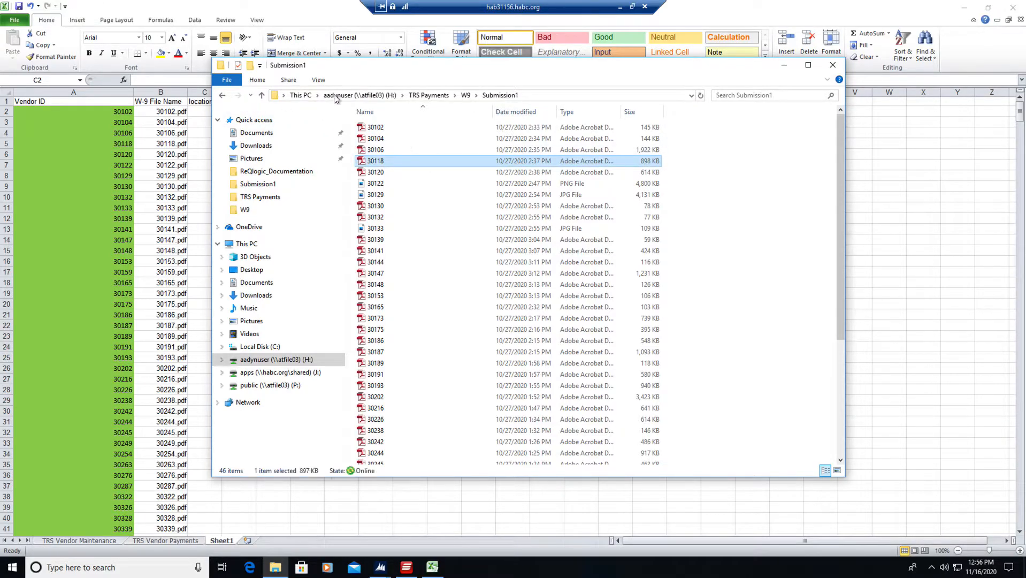
{"action": "left_click", "coordinate": [534, 95]}
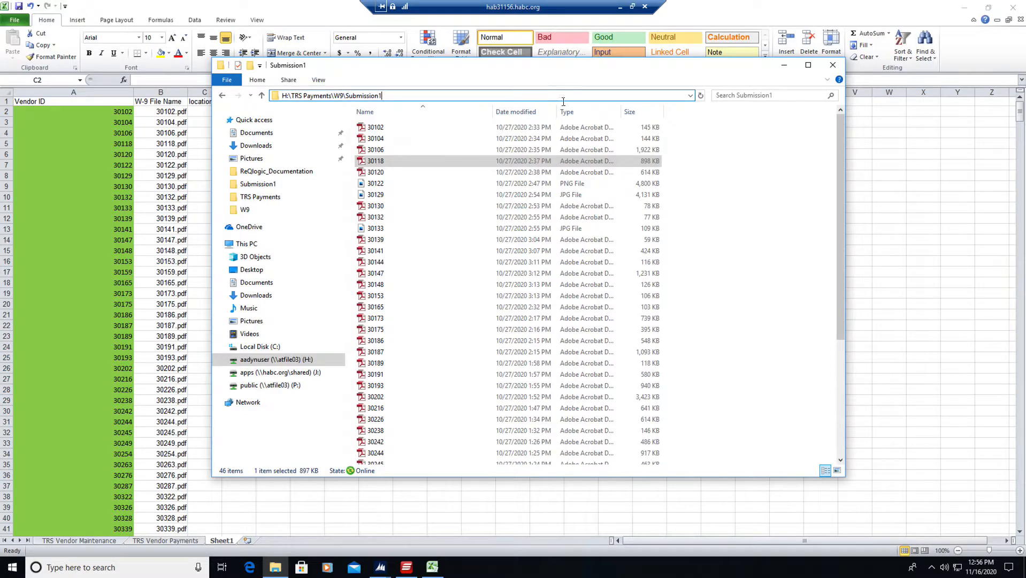
{"action": "left_click", "coordinate": [866, 403]}
Paste the path H:\TRS Payments\W9\Submission1 into C2 in Excel and autofill it down the location column.
{"action": "left_click", "coordinate": [196, 112]}
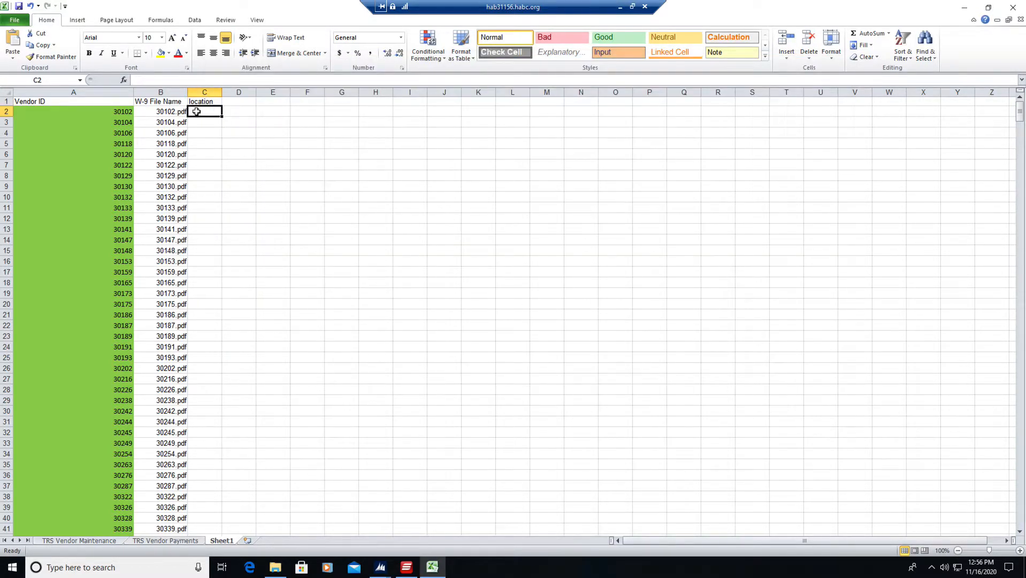
{"action": "key", "text": "ctrl+v"}
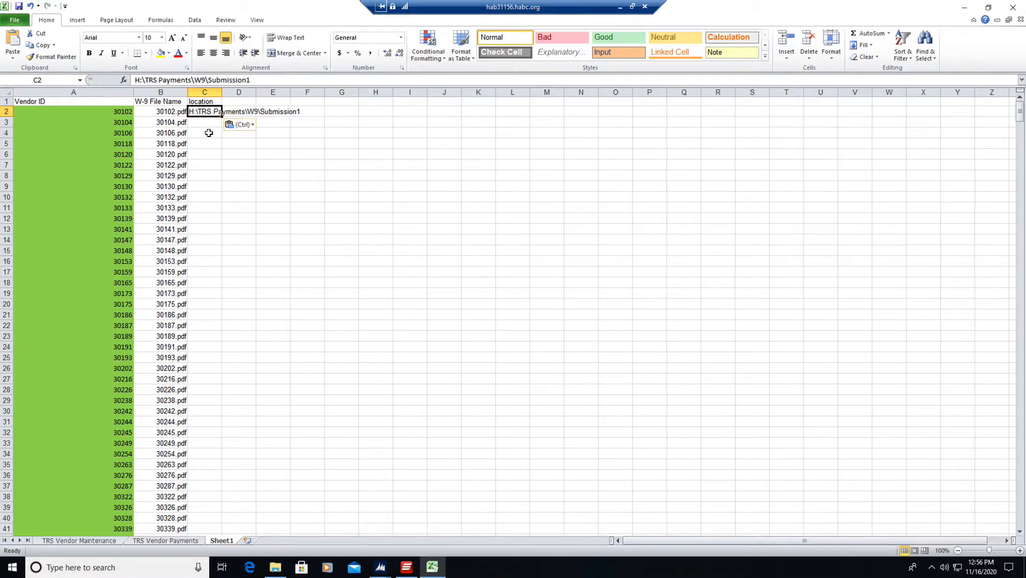
{"action": "double_click", "coordinate": [221, 117]}
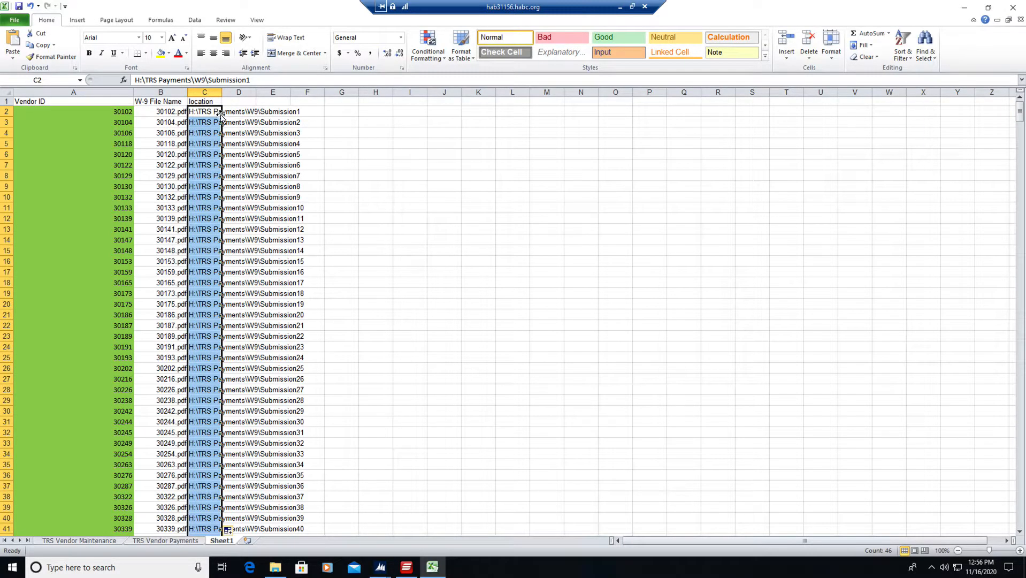
Copy the C2 path into C3, fill the identical path down the location column, and autofit the column's width.
{"action": "left_click", "coordinate": [204, 111]}
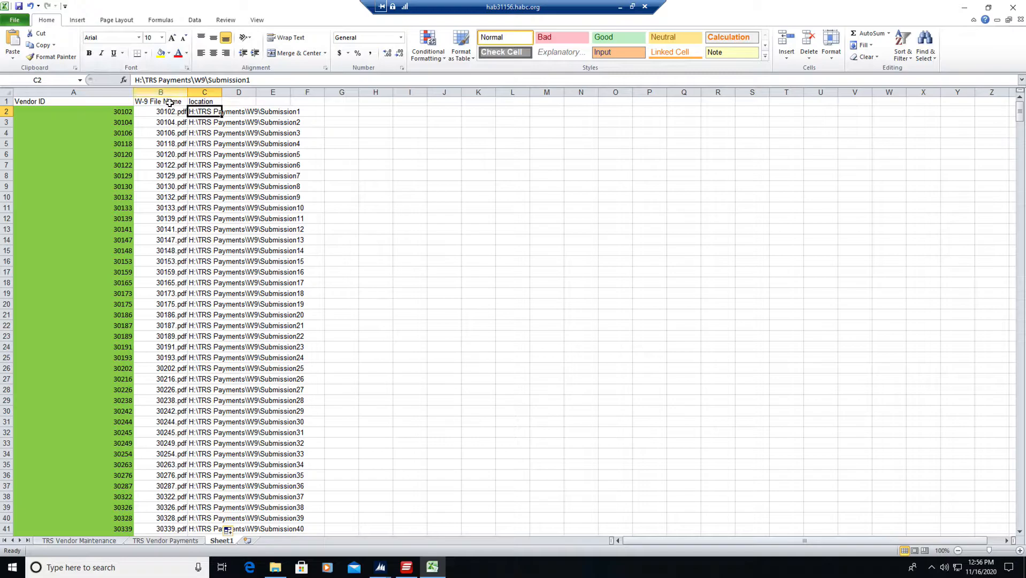
{"action": "key", "text": "ctrl+c"}
{"action": "key", "text": "shift+Down"}
{"action": "key", "text": "shift+Return"}
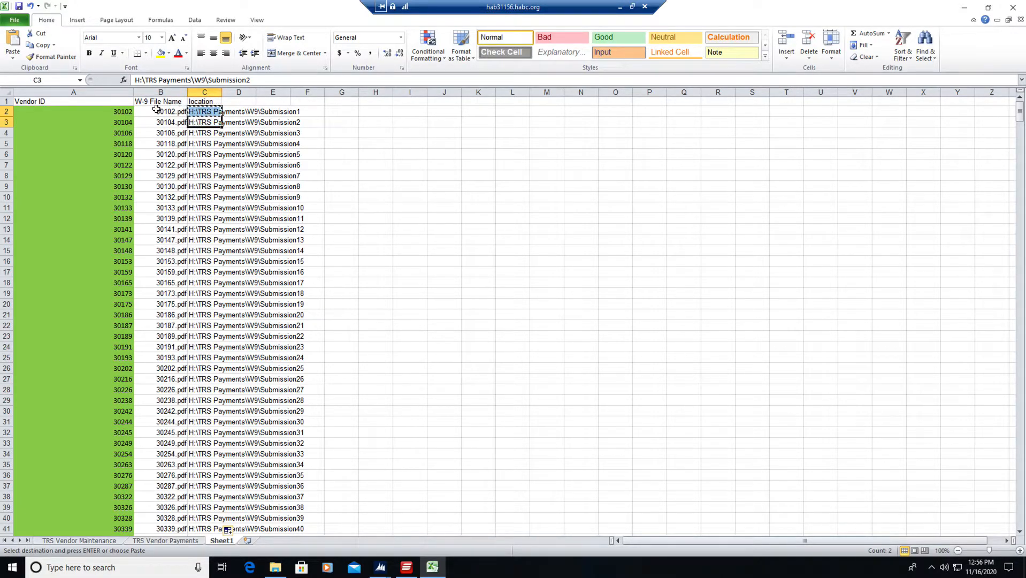
{"action": "left_click", "coordinate": [201, 111]}
{"action": "key", "text": "Down"}
{"action": "key", "text": "Return"}
{"action": "left_click_drag", "start_coordinate": [201, 111], "coordinate": [205, 123]}
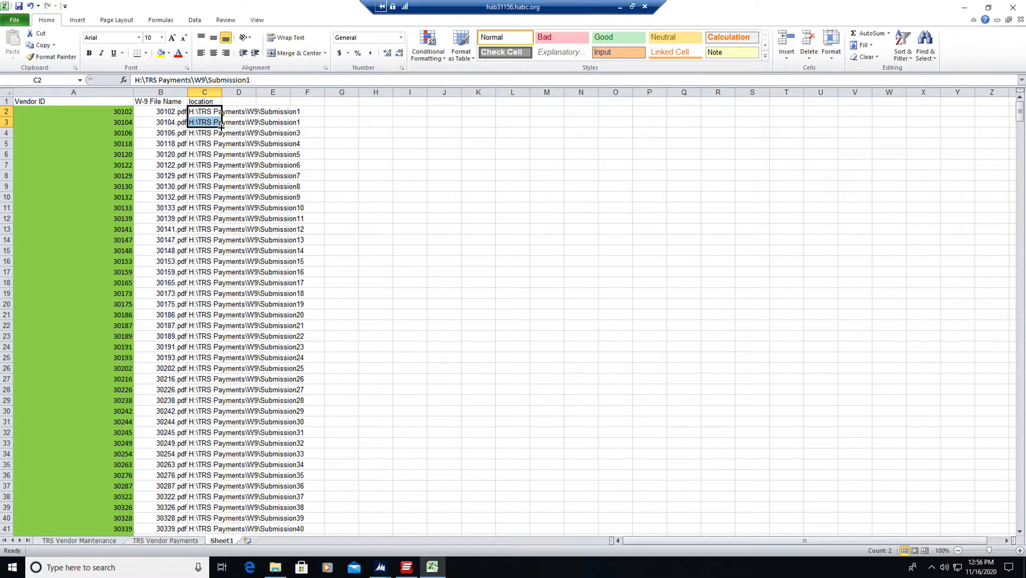
{"action": "double_click", "coordinate": [221, 127]}
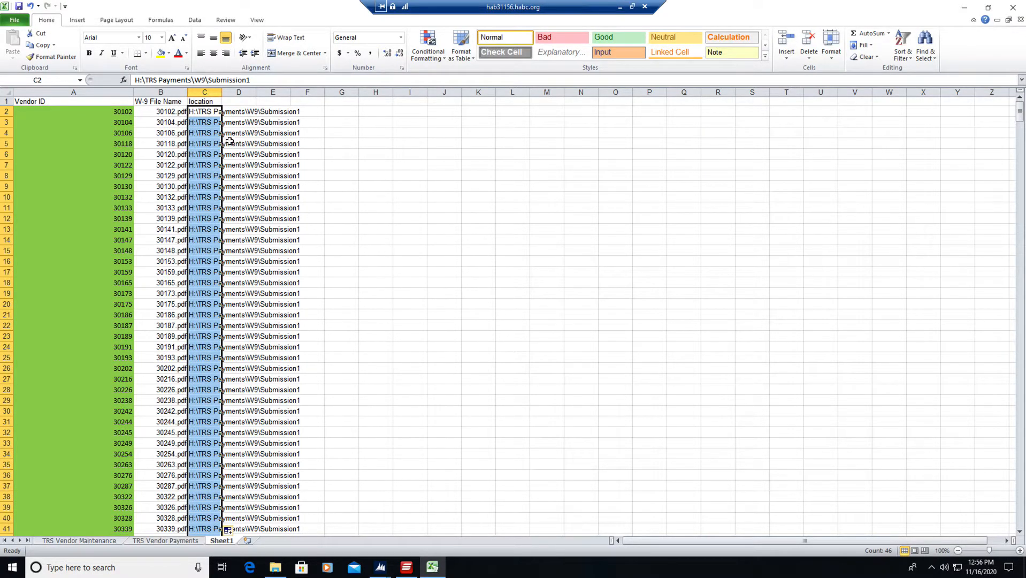
{"action": "double_click", "coordinate": [223, 92]}
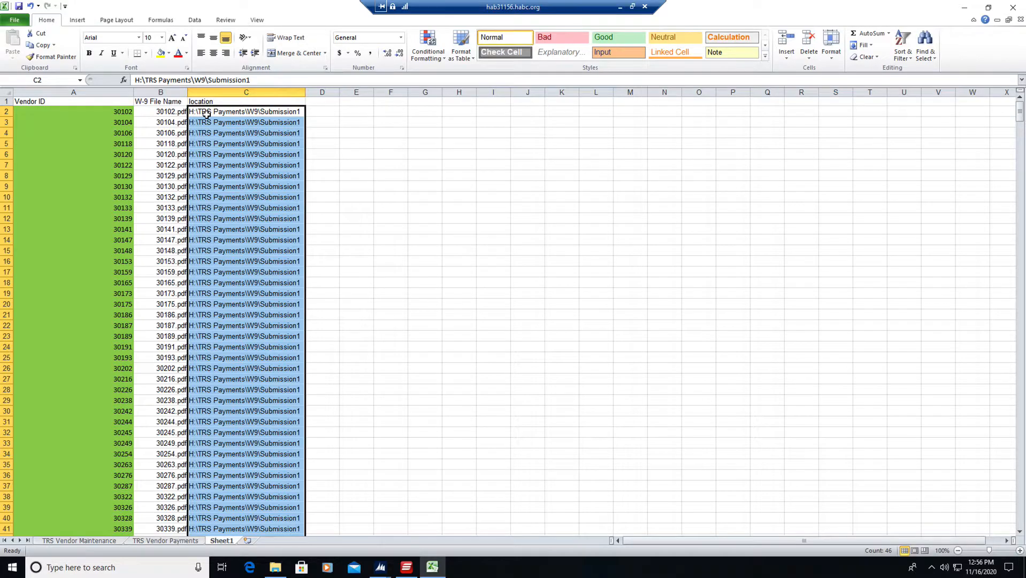
Add a "loc" header in D1 and enter =CONCATENATE(C2,B2) in D2 to join the path and file name.
{"action": "left_click", "coordinate": [312, 101]}
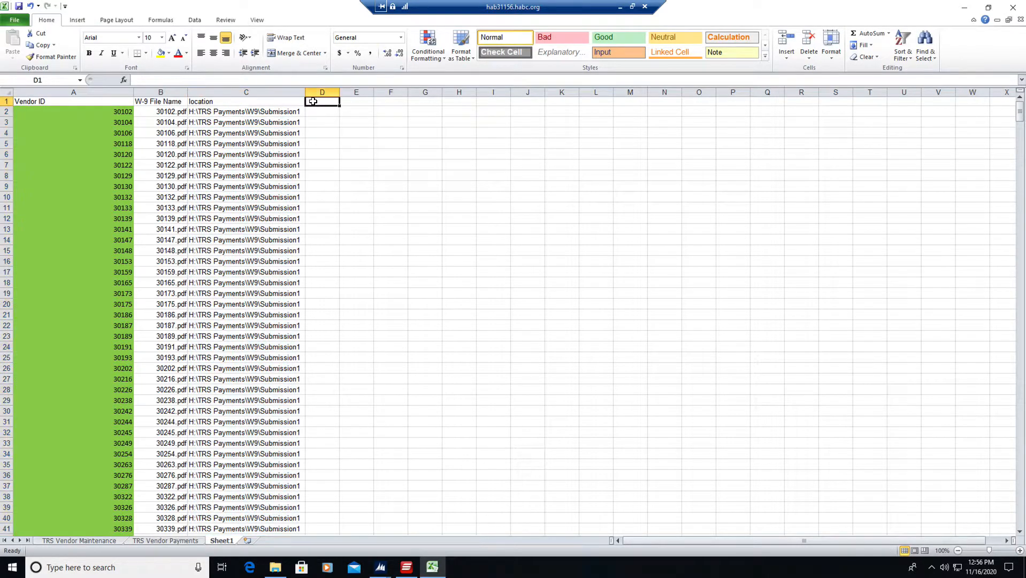
{"action": "type", "text": "loc"}
{"action": "key", "text": "Return"}
{"action": "type", "text": "="}
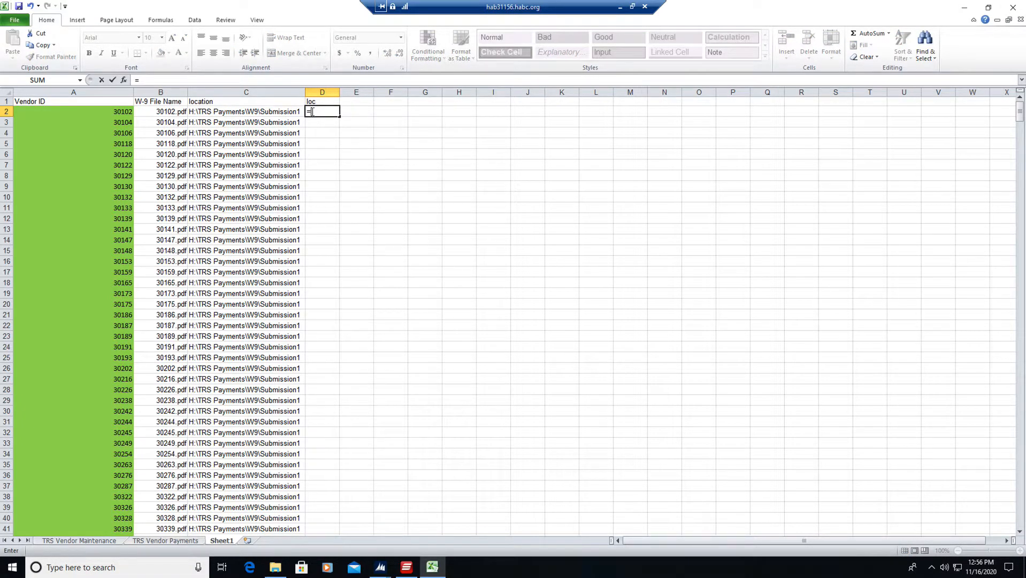
{"action": "type", "text": "con"}
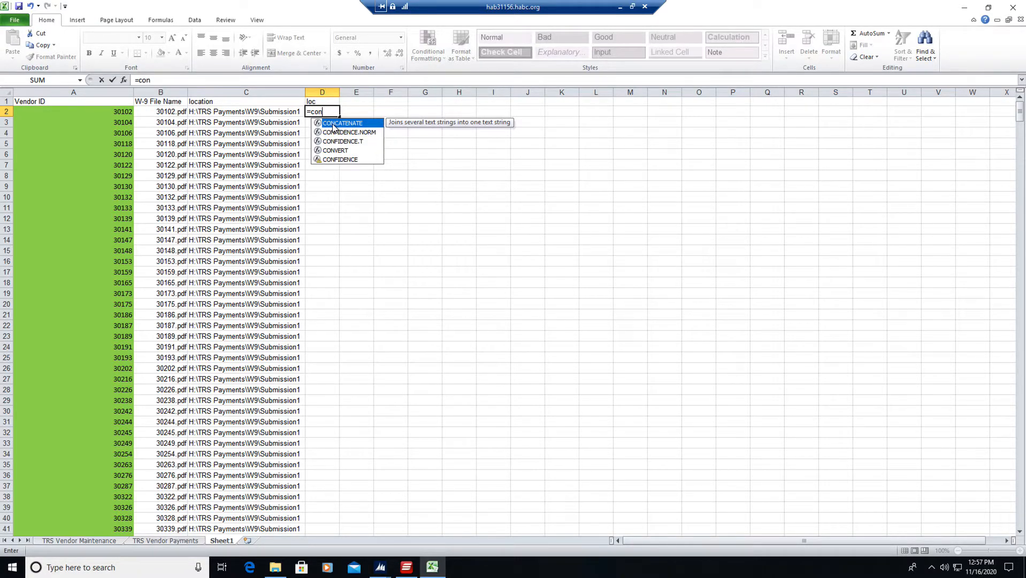
{"action": "double_click", "coordinate": [331, 124]}
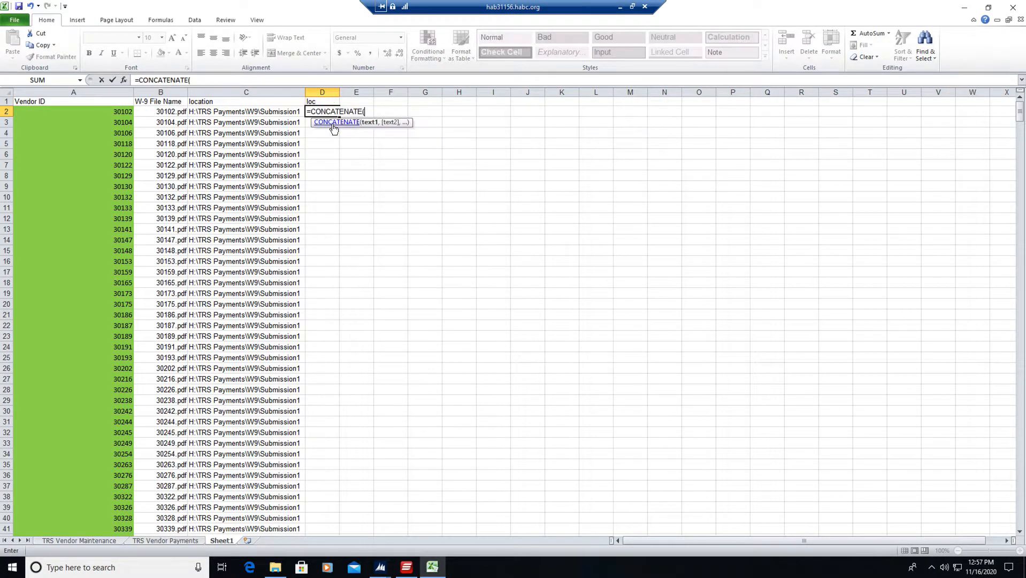
{"action": "left_click", "coordinate": [209, 113]}
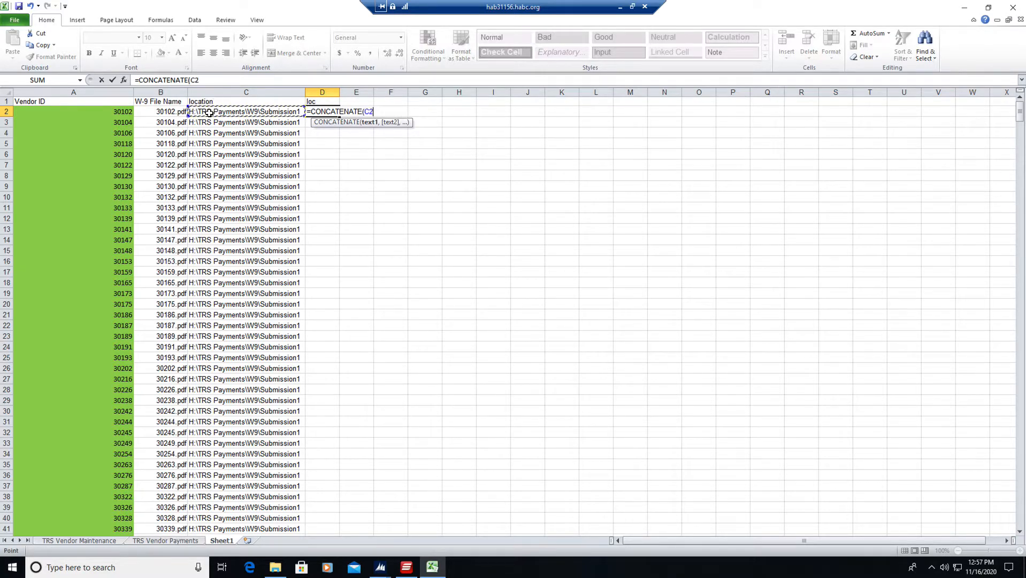
{"action": "type", "text": ","}
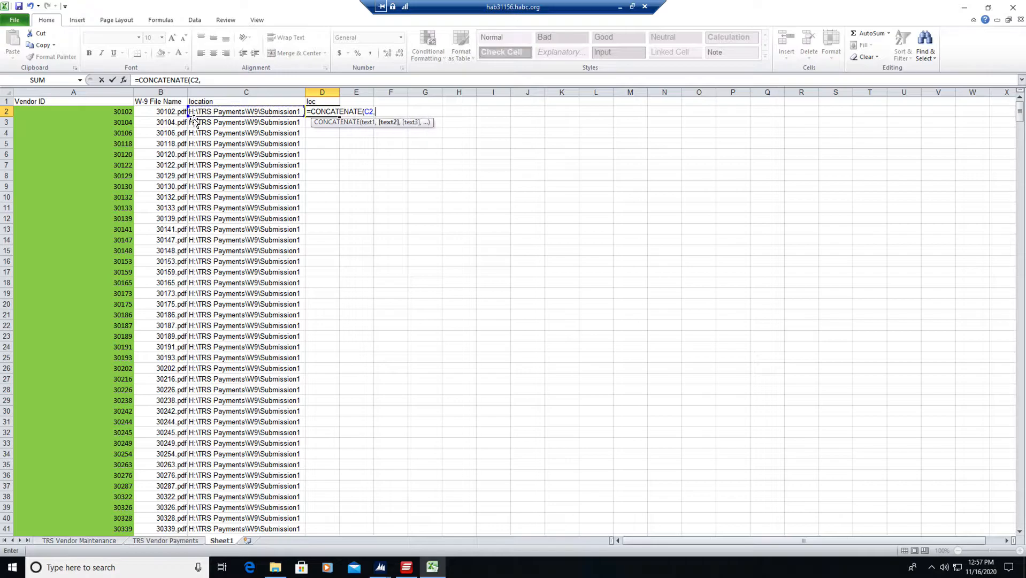
{"action": "left_click", "coordinate": [159, 114]}
{"action": "type", "text": ")"}
{"action": "key", "text": "Return"}
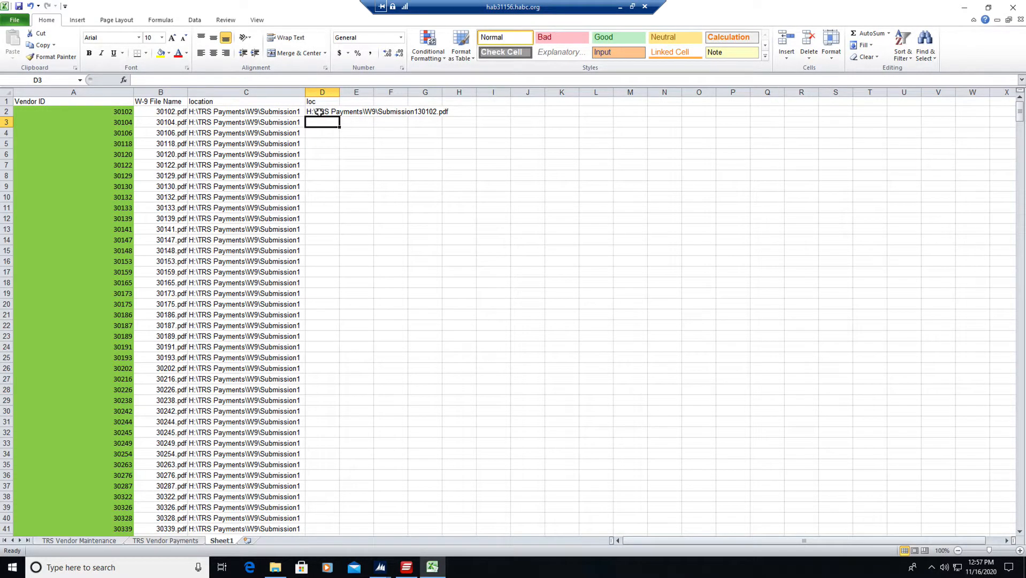
Append a backslash to the folder path in C2, making it H:\TRS Payments\W9\Submission1\.
{"action": "left_click", "coordinate": [257, 114]}
{"action": "left_click", "coordinate": [253, 80]}
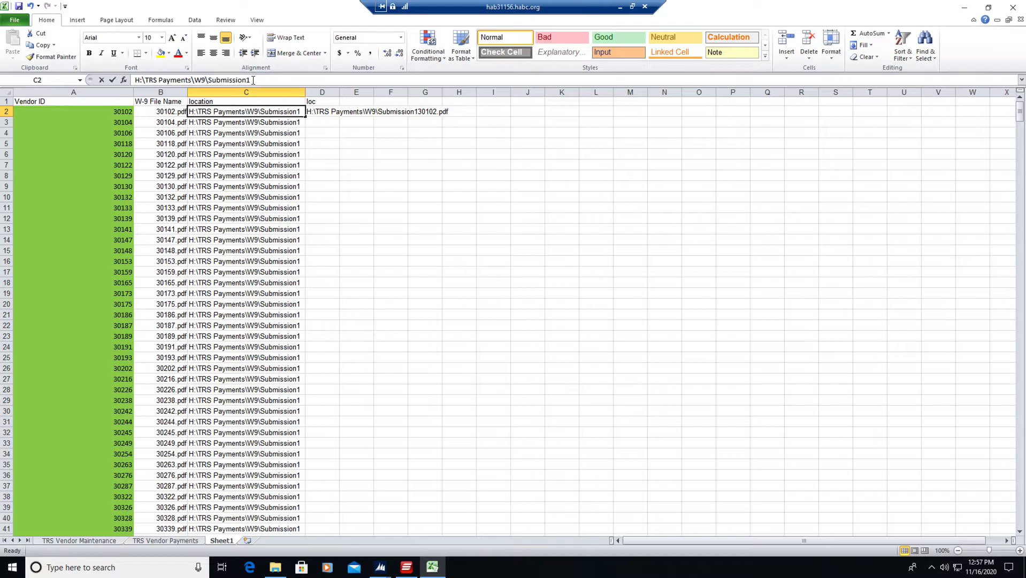
{"action": "type", "text": "\\"}
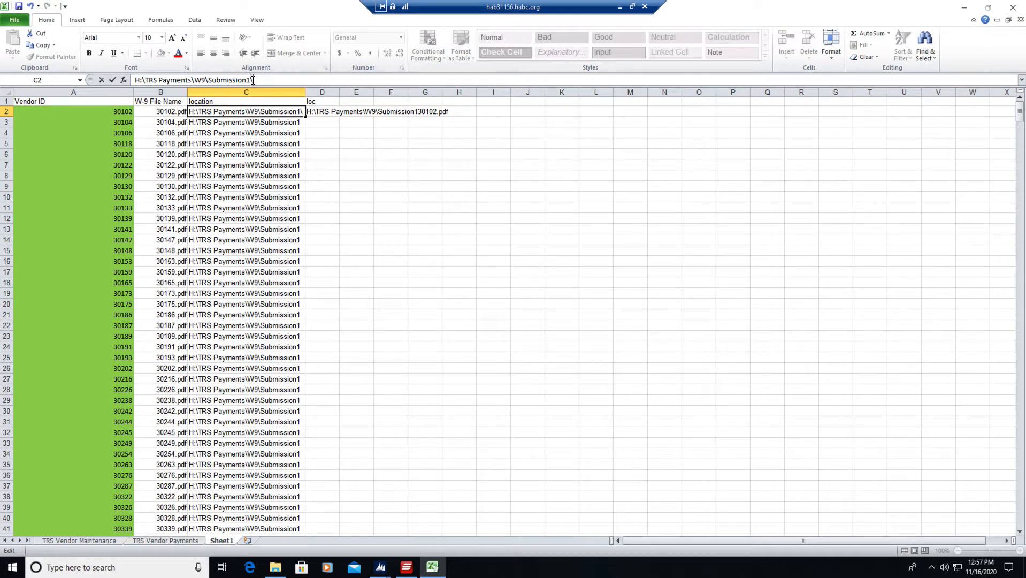
{"action": "key", "text": "Return"}
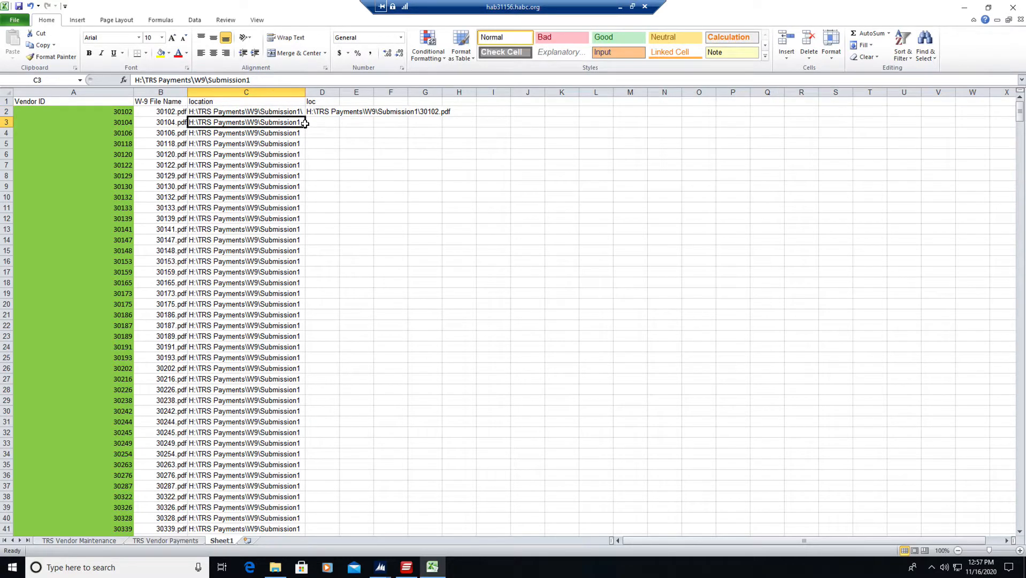
Append a backslash to the folder path in C3, making it H:\TRS Payments\W9\Submission1\, and fill that path down the location column.
{"action": "left_click", "coordinate": [279, 112]}
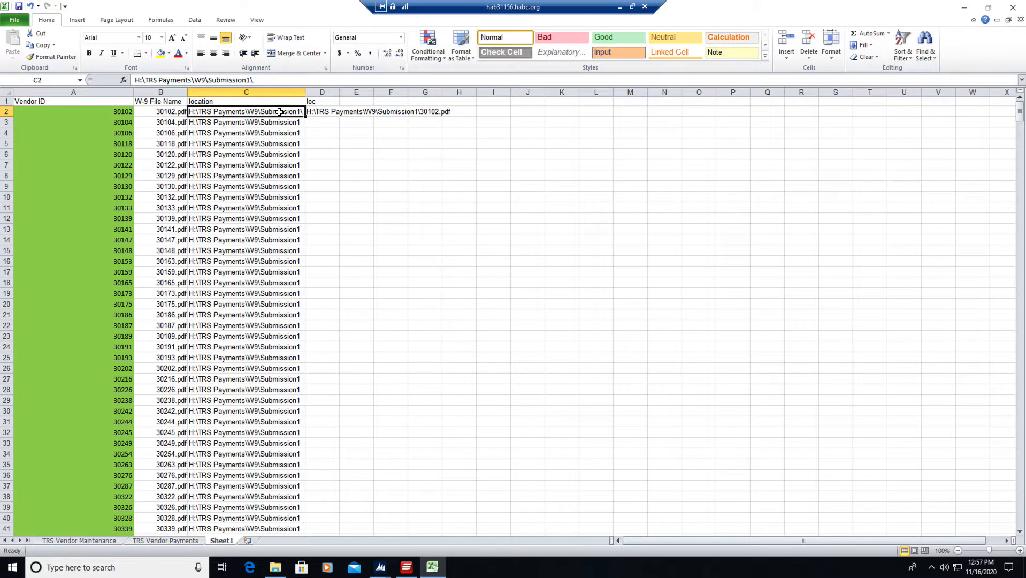
{"action": "left_click_drag", "start_coordinate": [278, 112], "coordinate": [279, 126]}
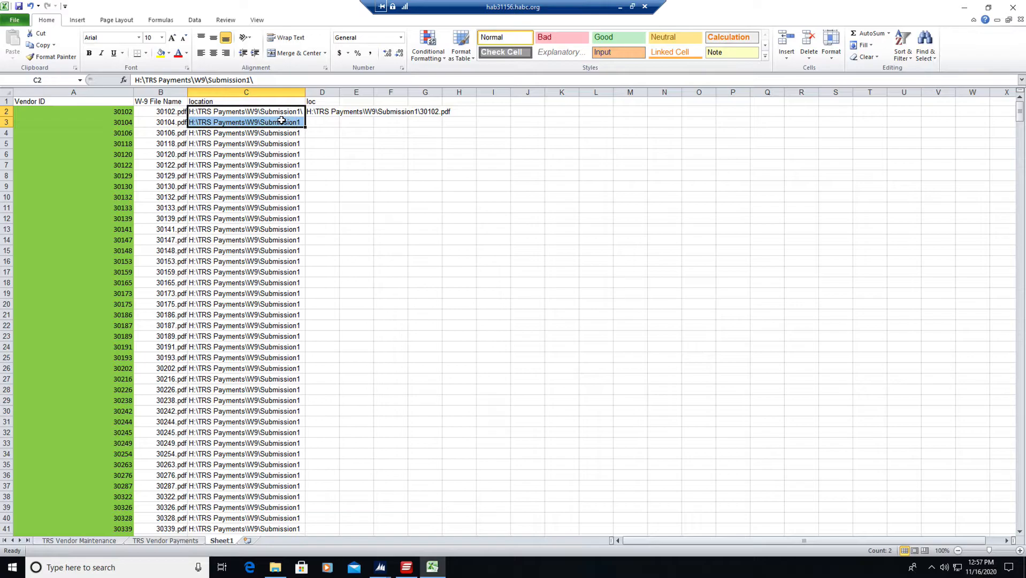
{"action": "left_click", "coordinate": [276, 122]}
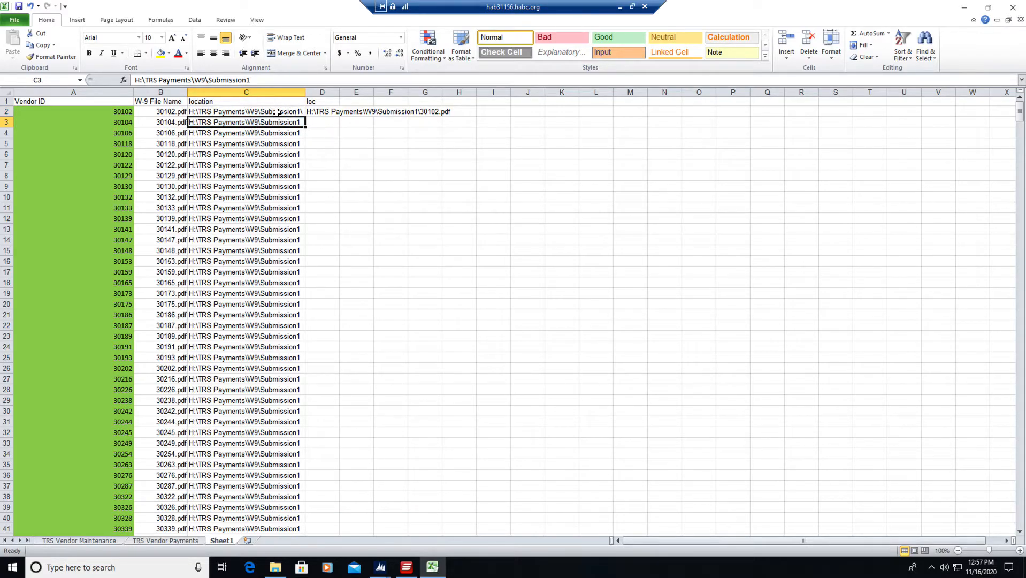
{"action": "left_click", "coordinate": [253, 80]}
{"action": "type", "text": "\\"}
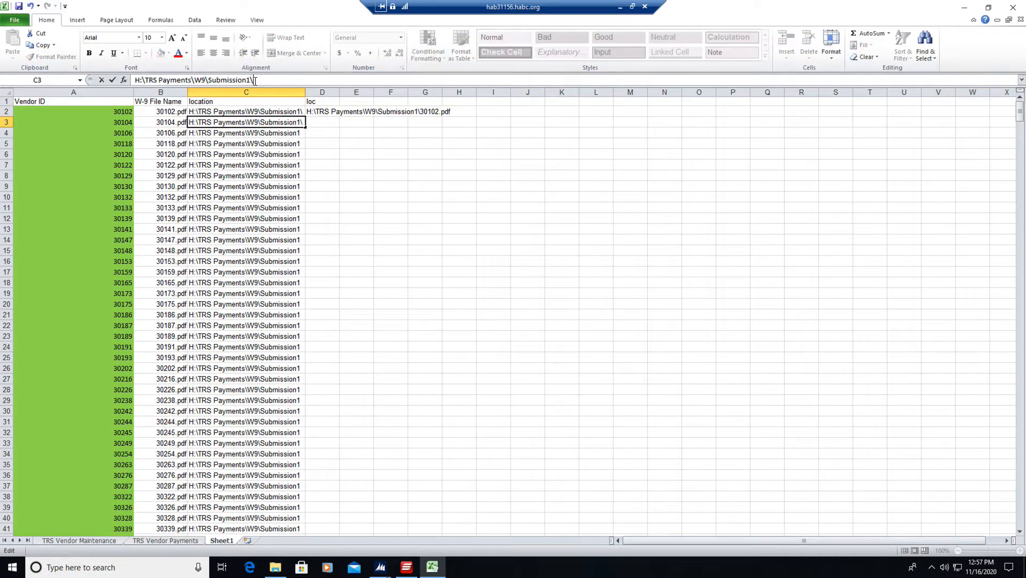
{"action": "key", "text": "ctrl+Return"}
{"action": "left_click", "coordinate": [264, 116]}
{"action": "mouse_move", "coordinate": [264, 116]}
{"action": "left_mouse_down"}
{"action": "mouse_move", "coordinate": [287, 132]}
{"action": "mouse_move", "coordinate": [277, 123]}
{"action": "left_mouse_up"}
{"action": "left_click", "coordinate": [273, 112]}
{"action": "double_click", "coordinate": [305, 127]}
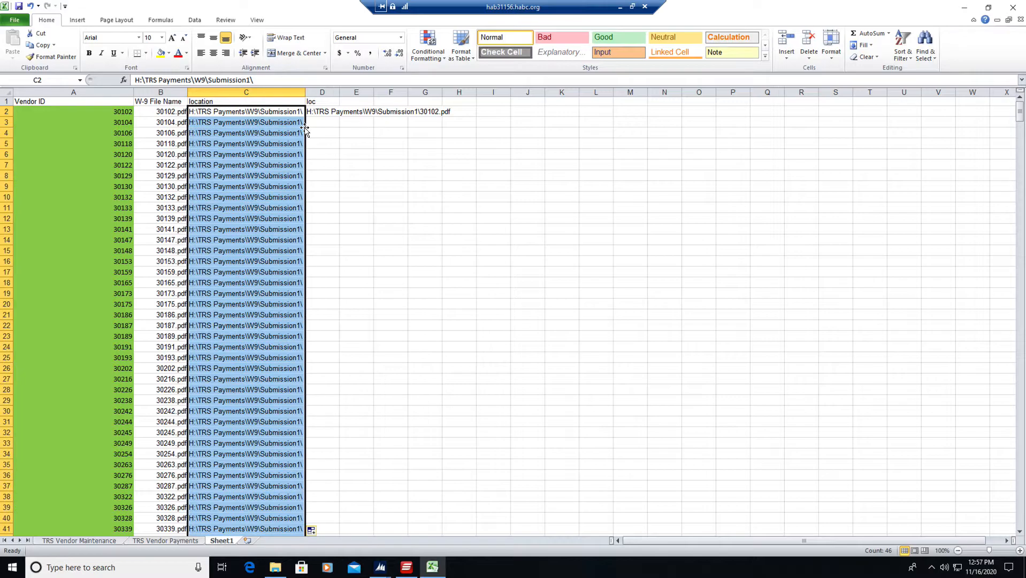
{"action": "left_click", "coordinate": [272, 112]}
Fill the D2 CONCATENATE formula down the loc column and replace the column's formulas with their pasted values.
{"action": "left_click", "coordinate": [324, 113]}
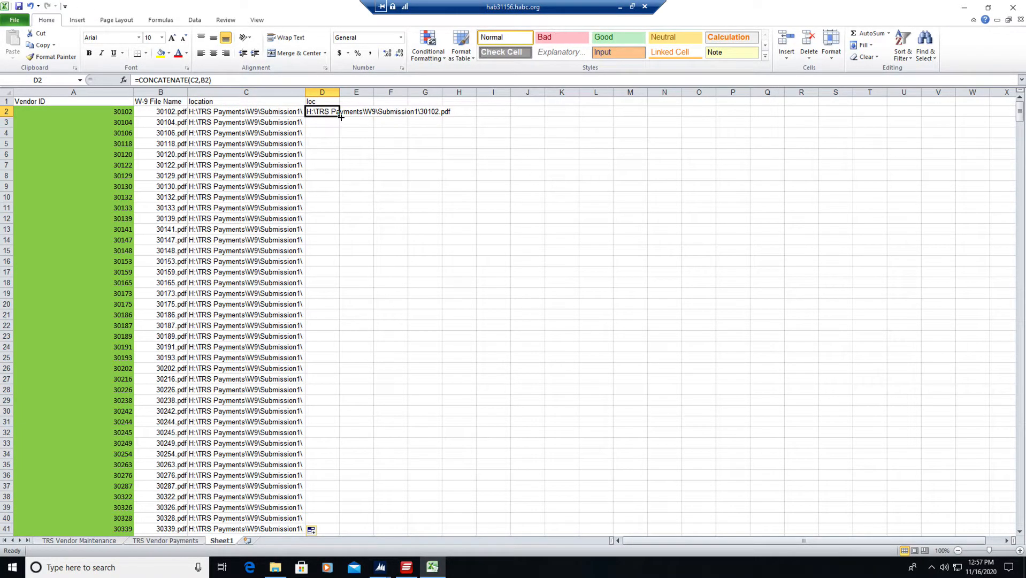
{"action": "double_click", "coordinate": [340, 116]}
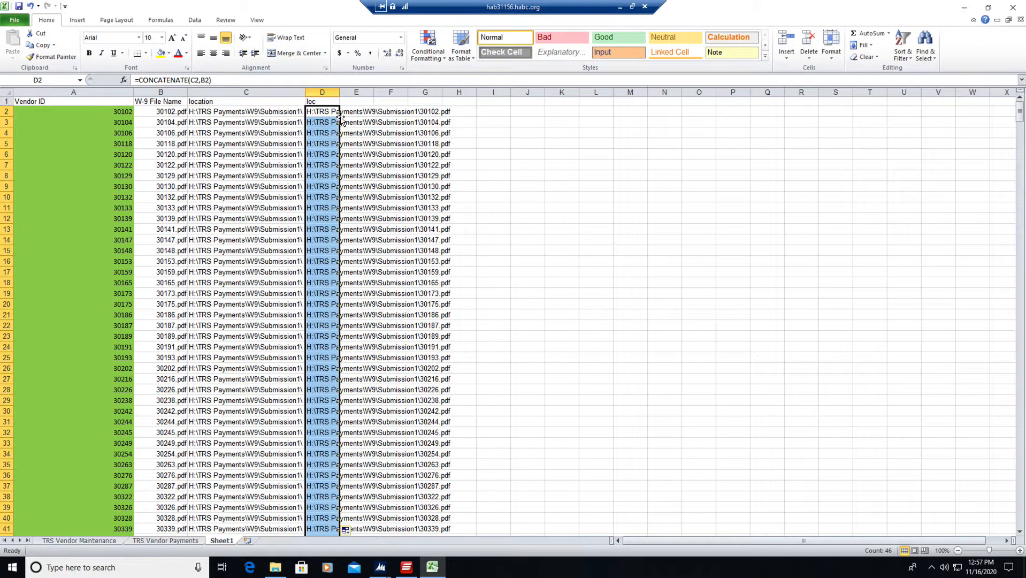
{"action": "left_click", "coordinate": [321, 92]}
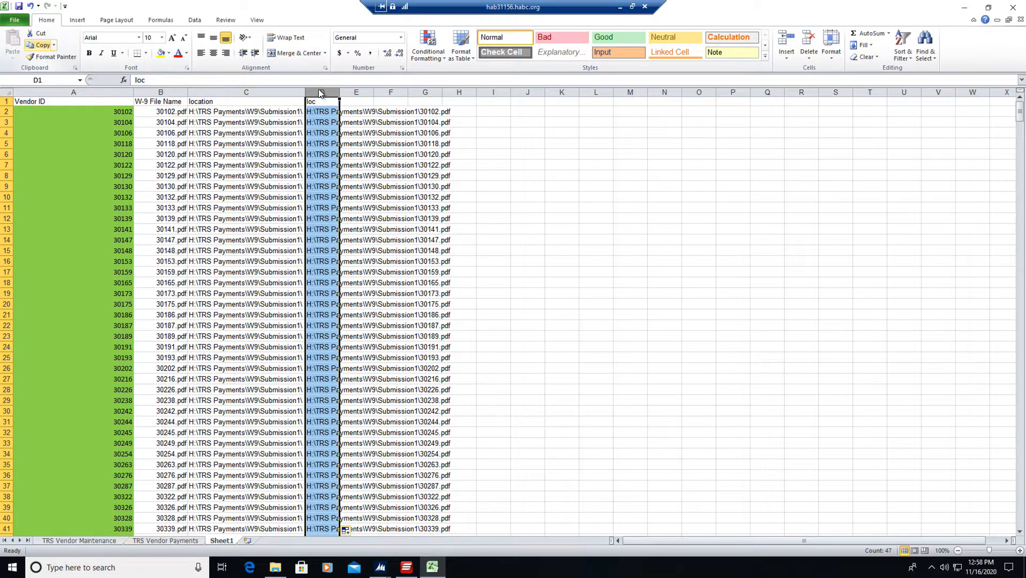
{"action": "left_click", "coordinate": [39, 47]}
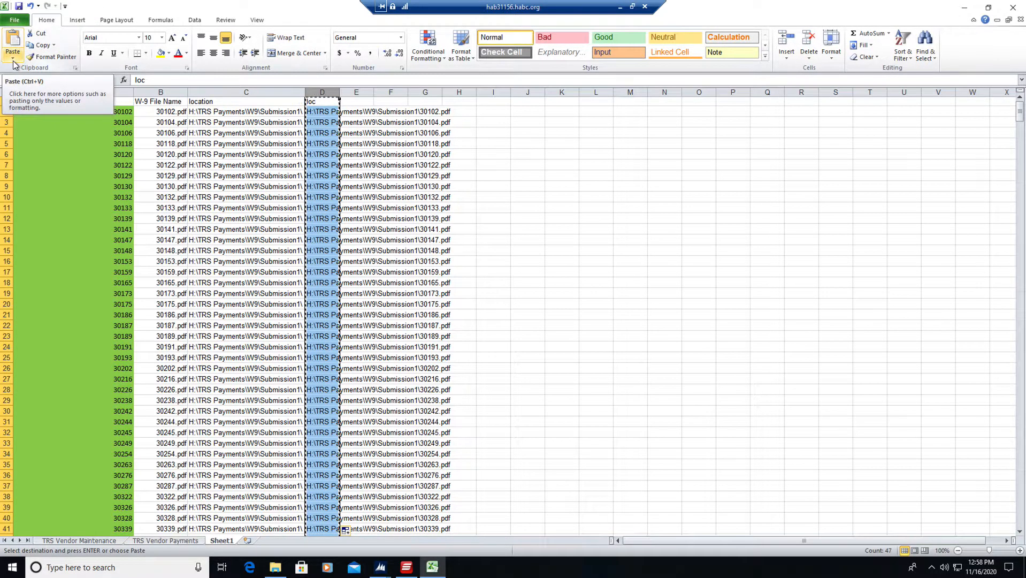
{"action": "left_click", "coordinate": [13, 60]}
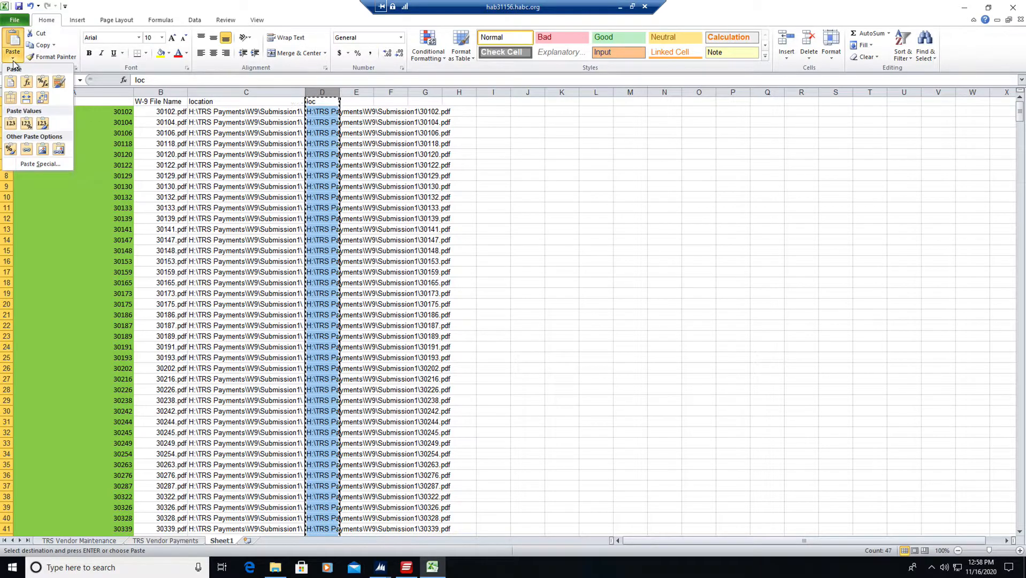
{"action": "left_click", "coordinate": [11, 123]}
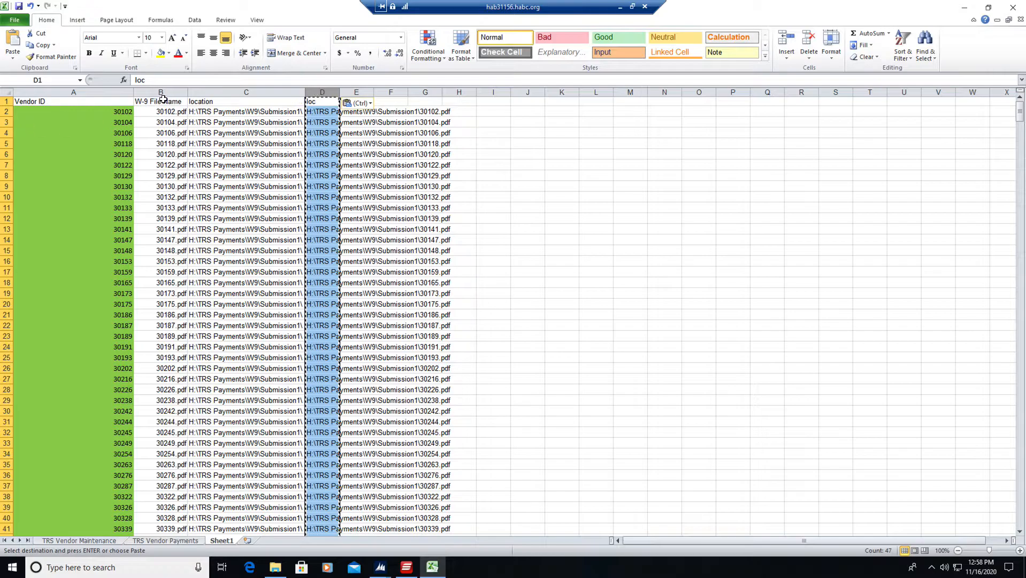
{"action": "left_click", "coordinate": [321, 113]}
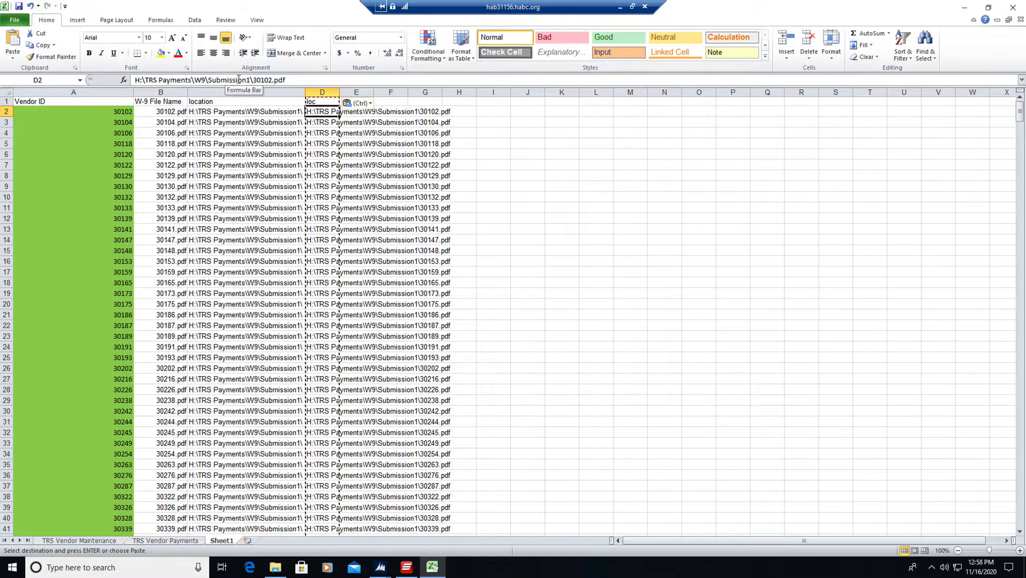
Delete the W-9 File Name and location columns, and remove the header row so only vendor IDs and full paths remain.
{"action": "left_click_drag", "start_coordinate": [166, 89], "coordinate": [241, 91]}
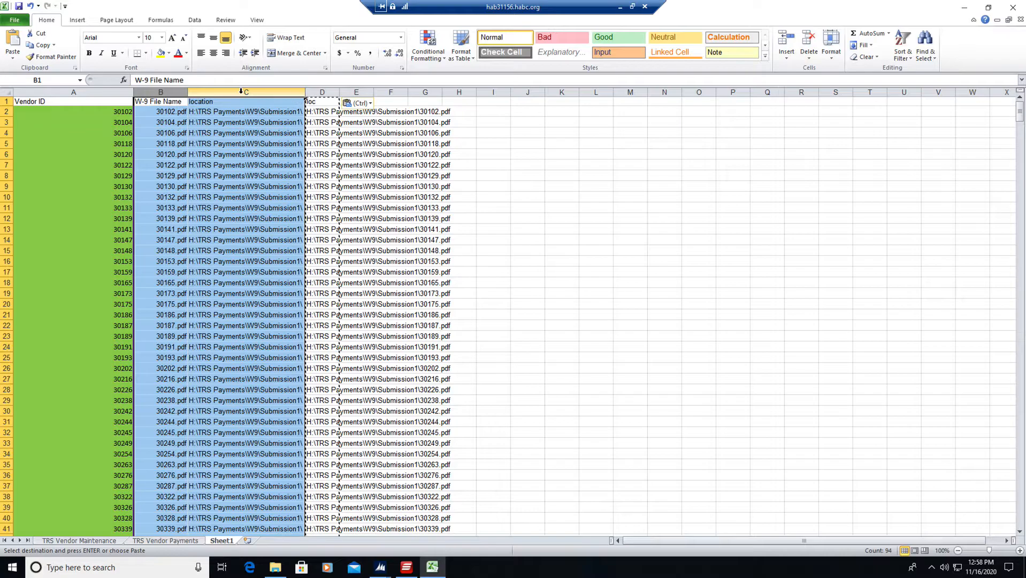
{"action": "right_click", "coordinate": [241, 95]}
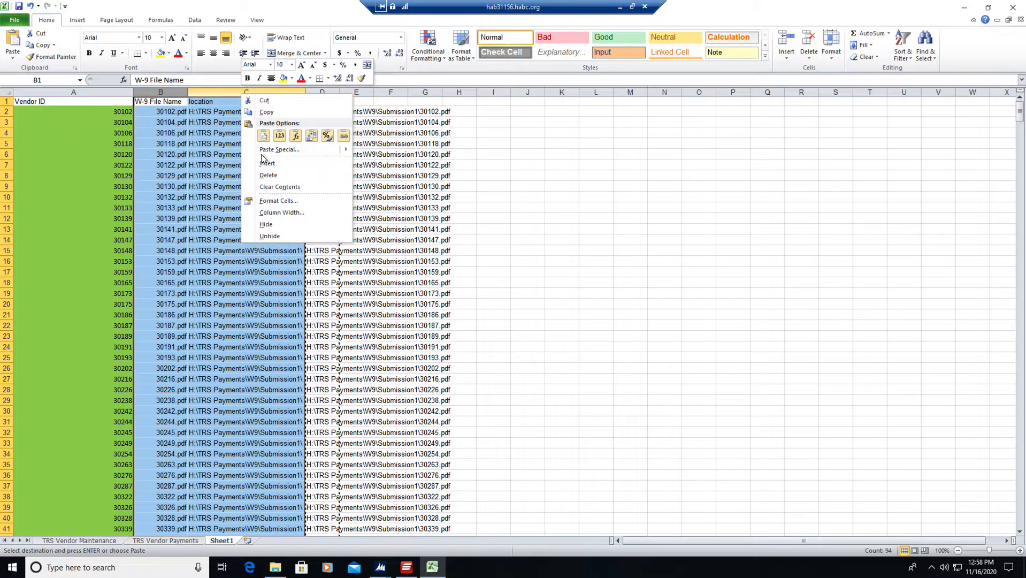
{"action": "left_click", "coordinate": [267, 175]}
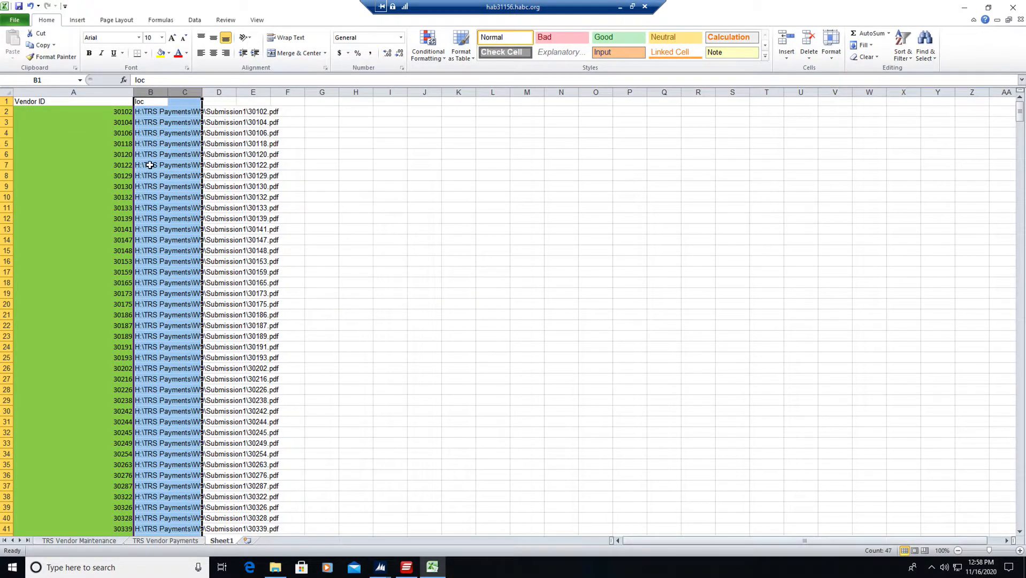
{"action": "left_click", "coordinate": [150, 165]}
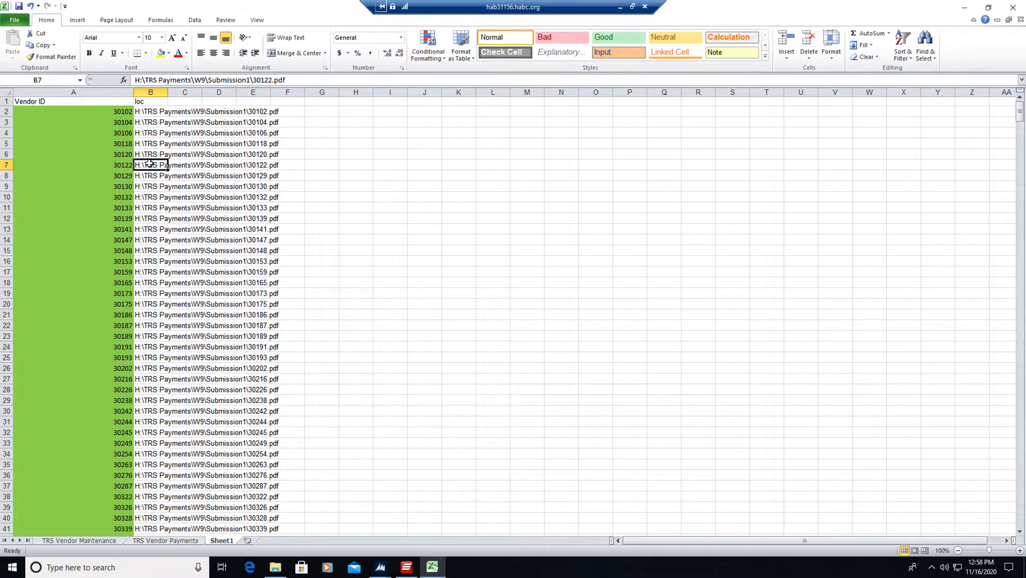
{"action": "left_click", "coordinate": [6, 101]}
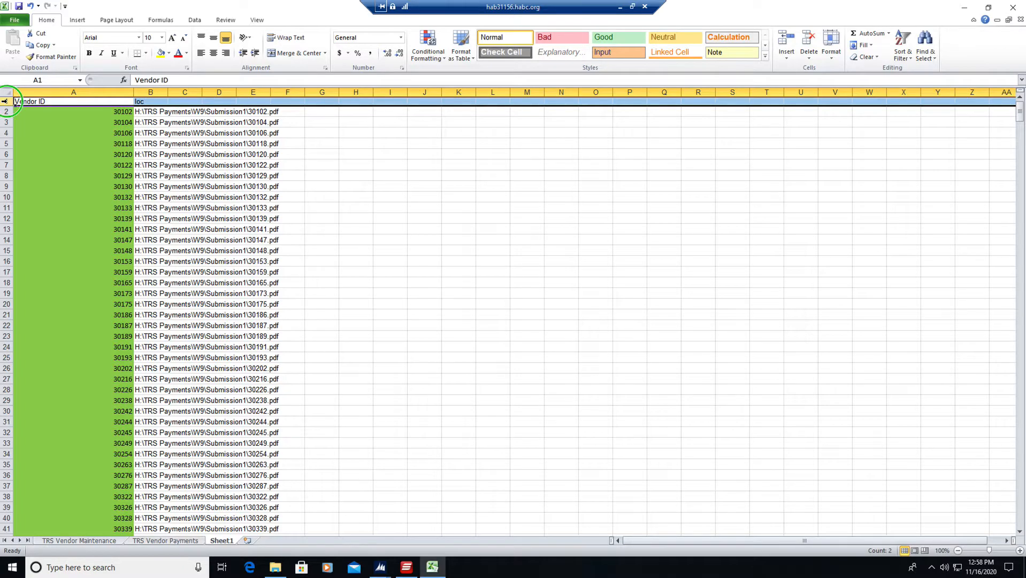
{"action": "right_click", "coordinate": [4, 101]}
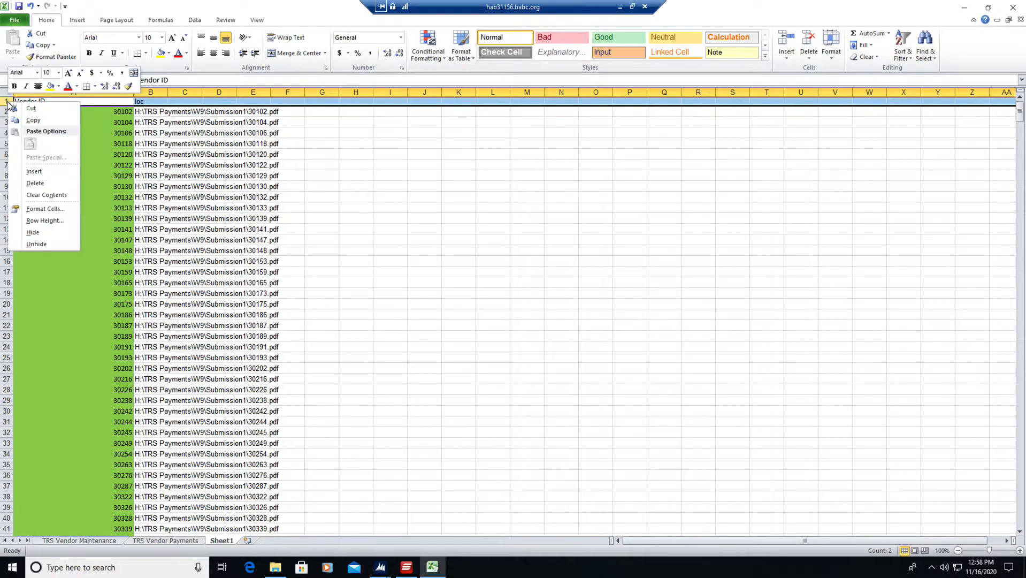
{"action": "left_click", "coordinate": [31, 183]}
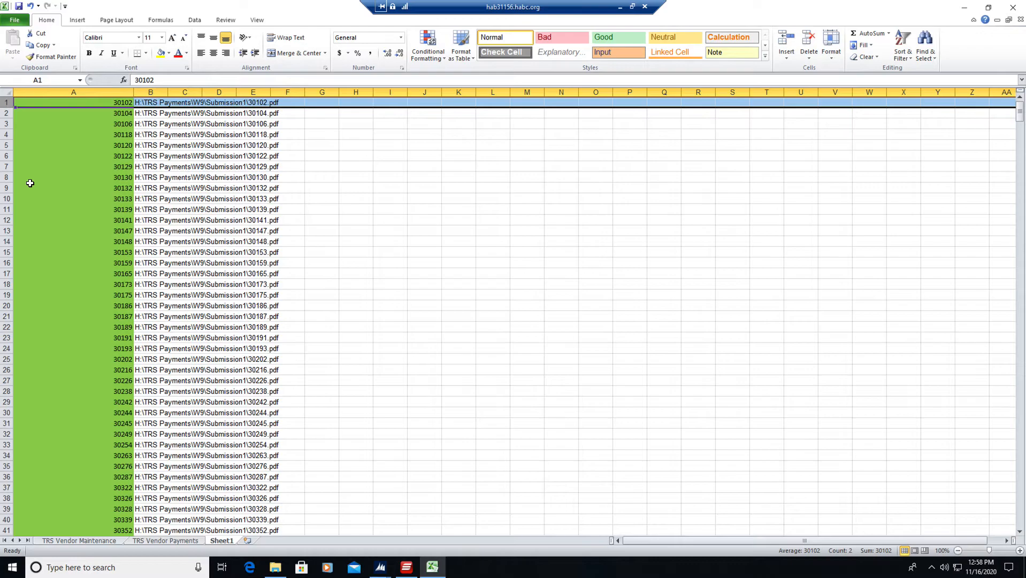
Try to save only the active sheet as CSV (Comma delimited) over the existing import.csv in the TRS Payments folder, keeping the CSV format.
{"action": "left_click", "coordinate": [16, 21]}
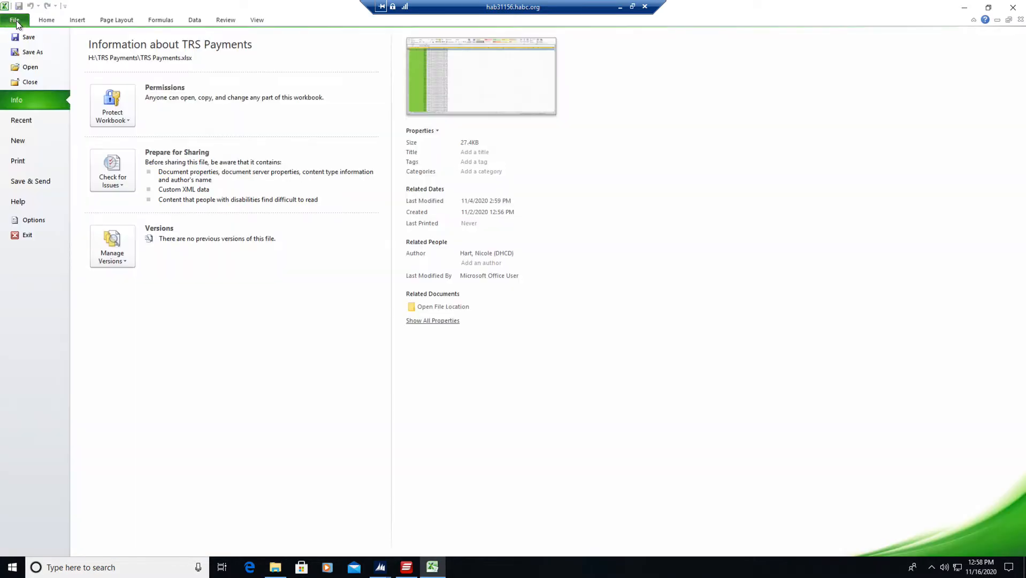
{"action": "left_click", "coordinate": [25, 54]}
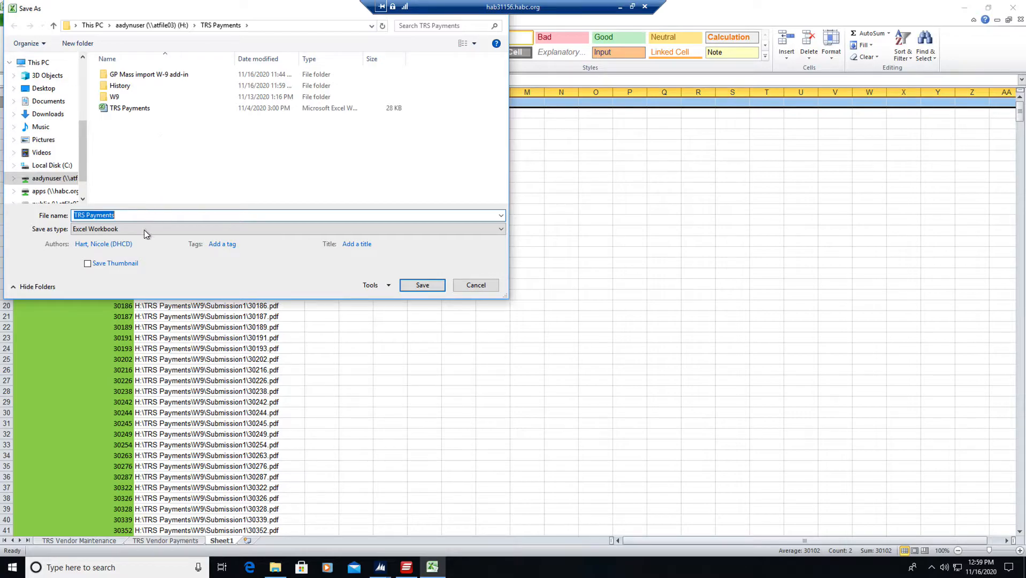
{"action": "left_click", "coordinate": [144, 231]}
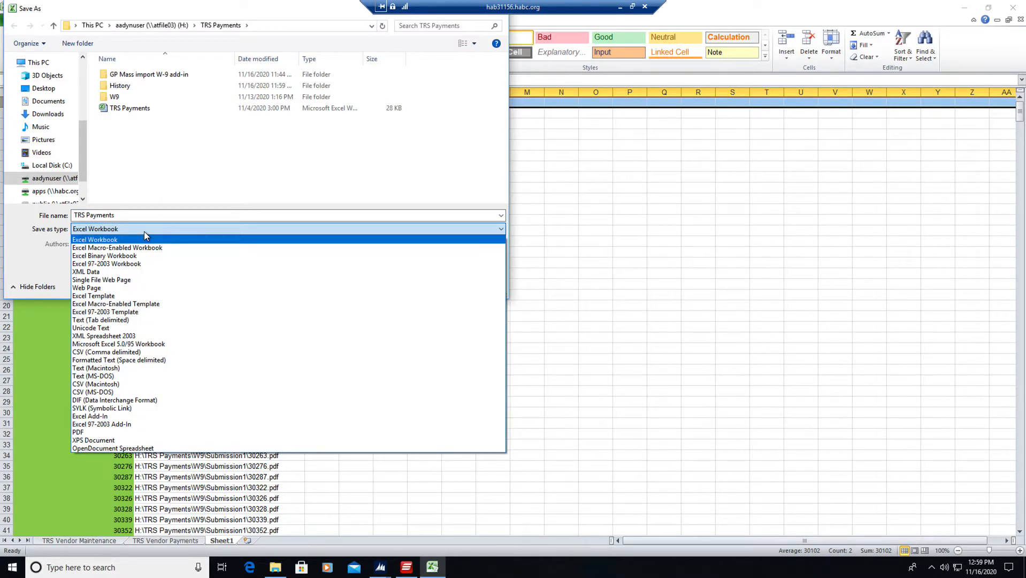
{"action": "left_click", "coordinate": [115, 354]}
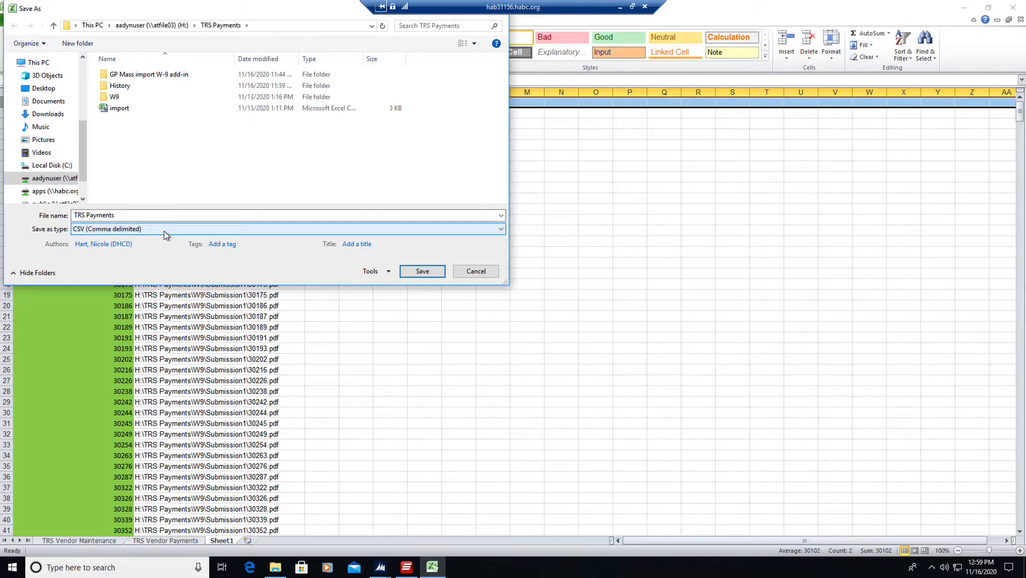
{"action": "left_click", "coordinate": [119, 112]}
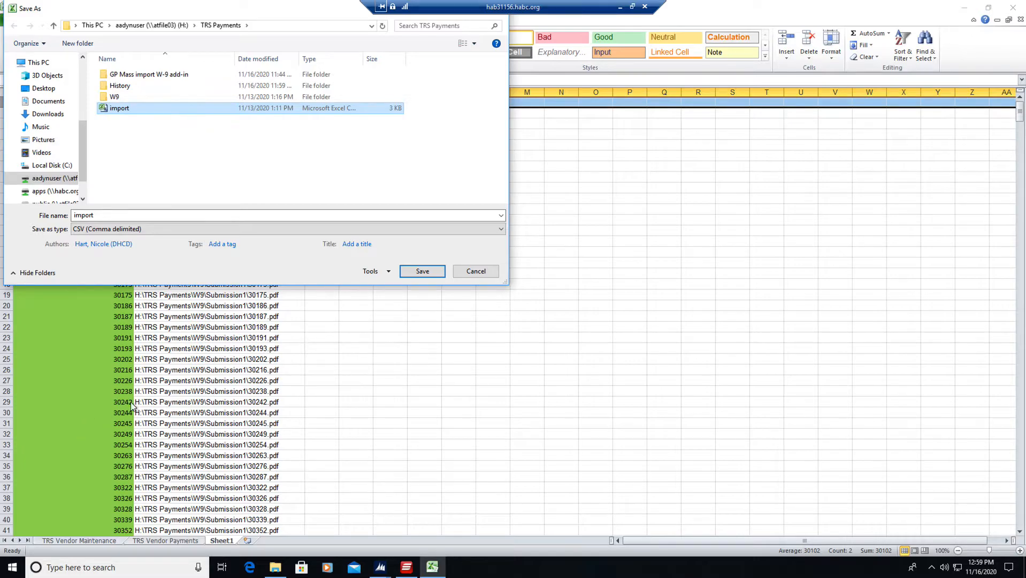
{"action": "left_click", "coordinate": [413, 273]}
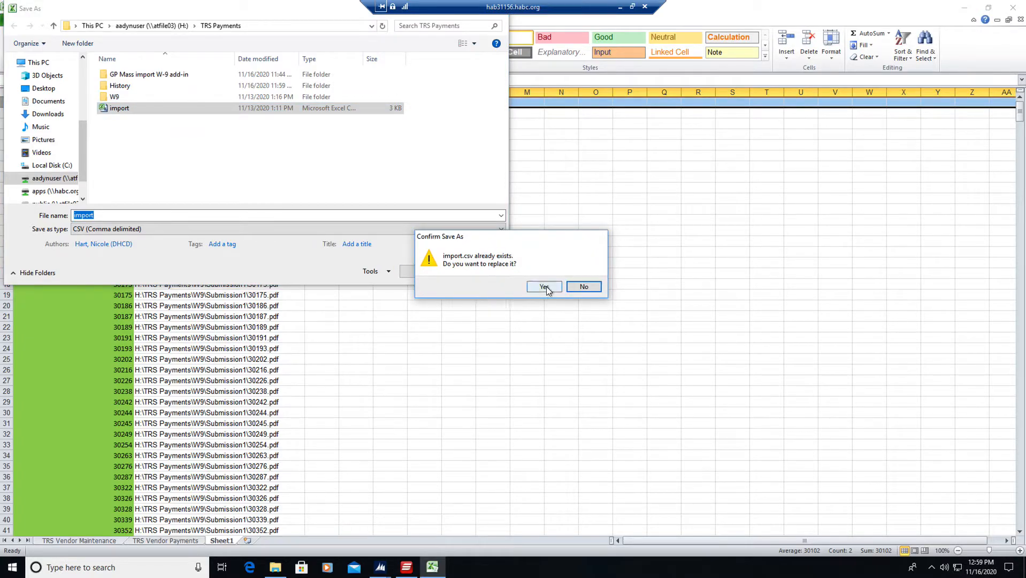
{"action": "left_click", "coordinate": [544, 286]}
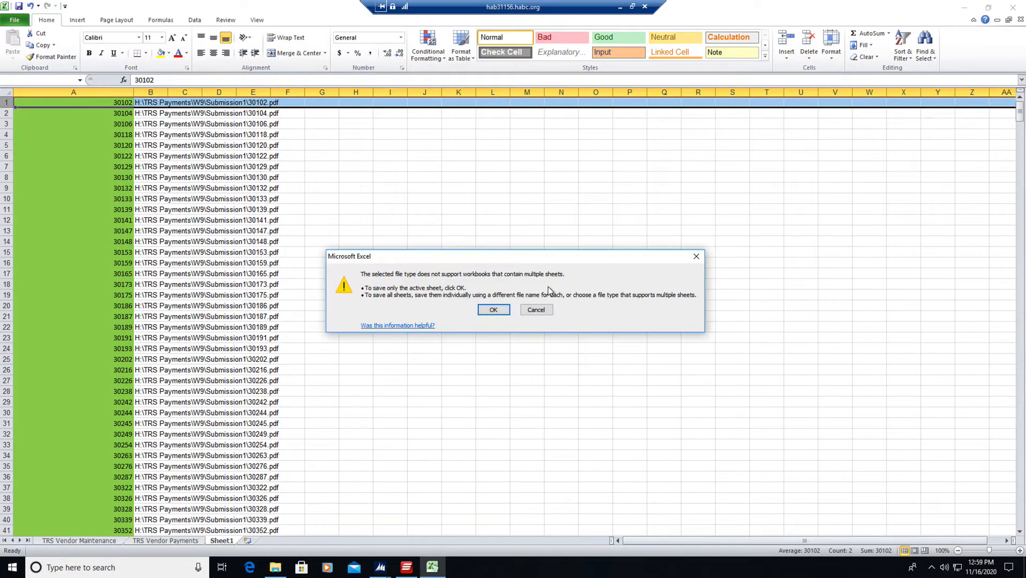
{"action": "left_click", "coordinate": [492, 309]}
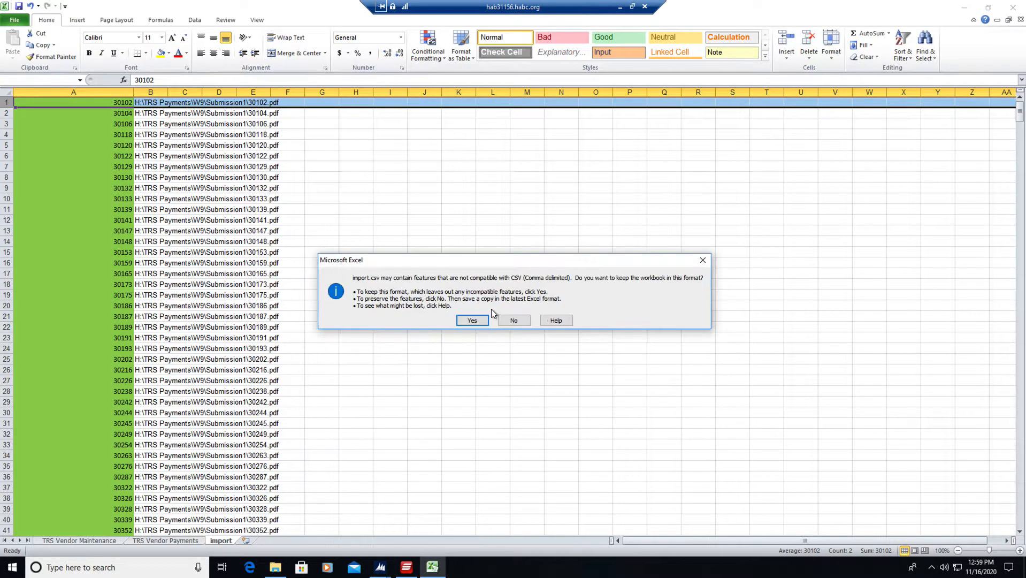
{"action": "left_click", "coordinate": [483, 322]}
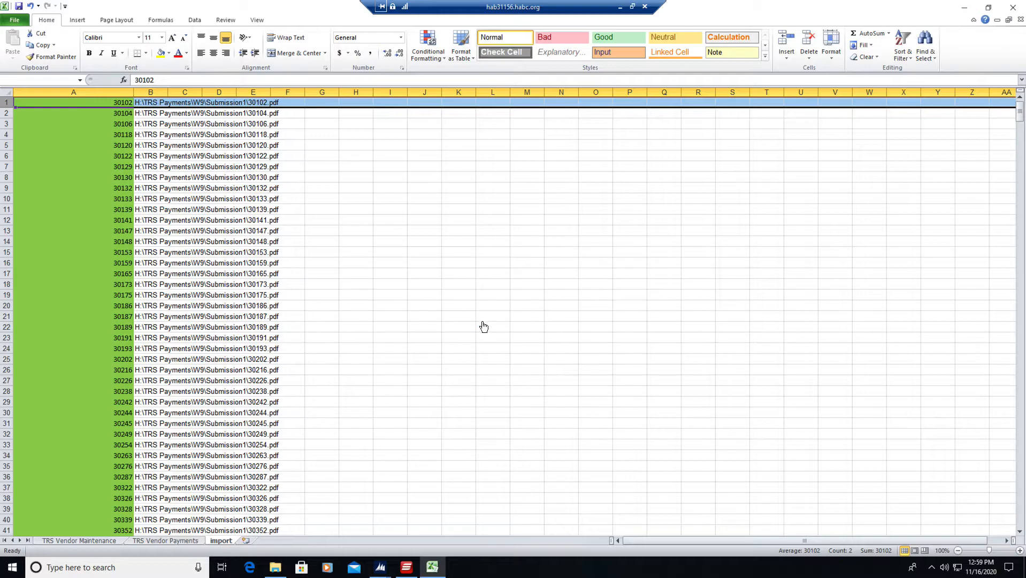
{"action": "left_click", "coordinate": [516, 309]}
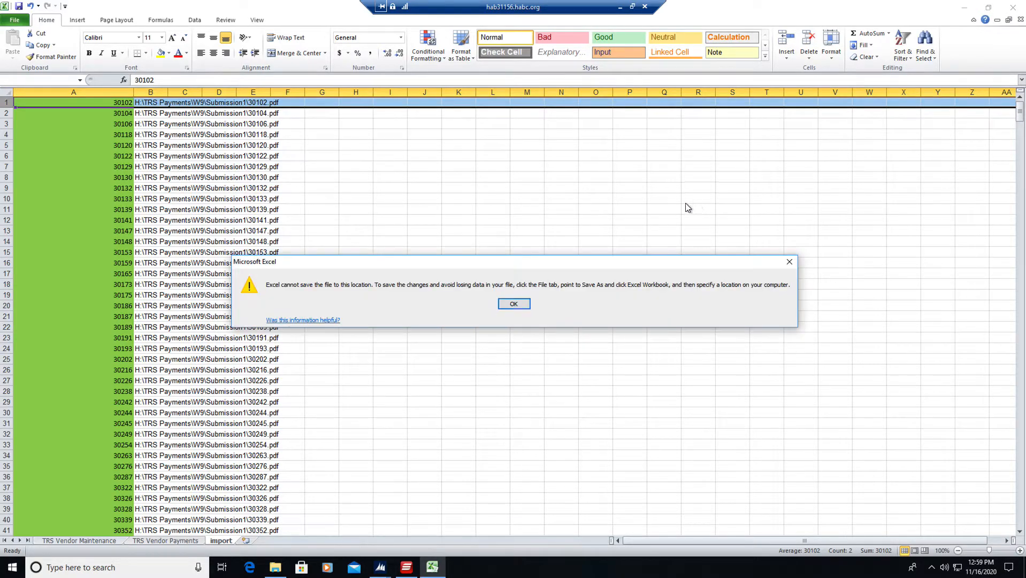
{"action": "left_click", "coordinate": [514, 305]}
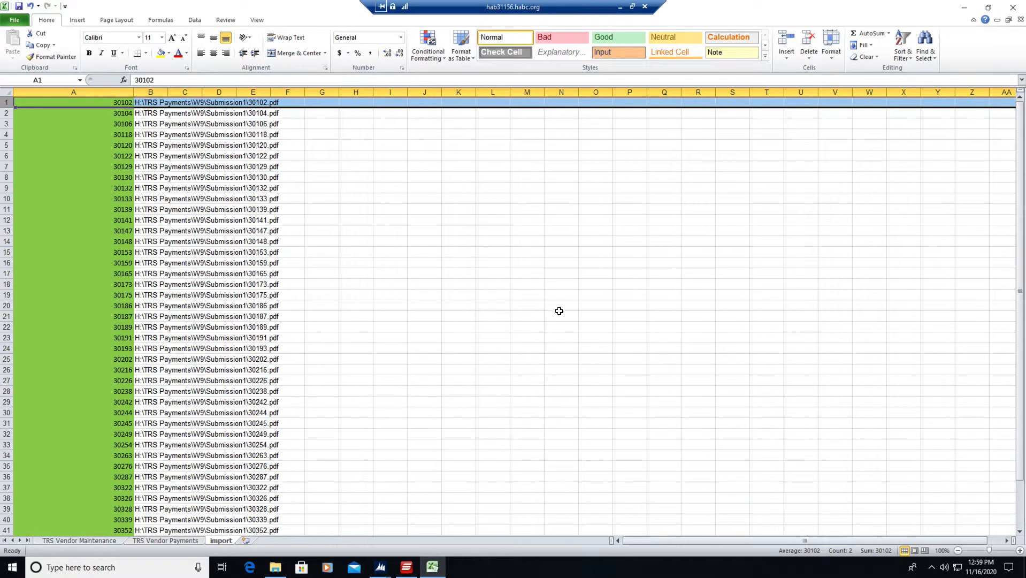
Close the import.csv workbook without saving changes and go up to the TRS Payments folder in File Explorer.
{"action": "left_click", "coordinate": [1020, 19]}
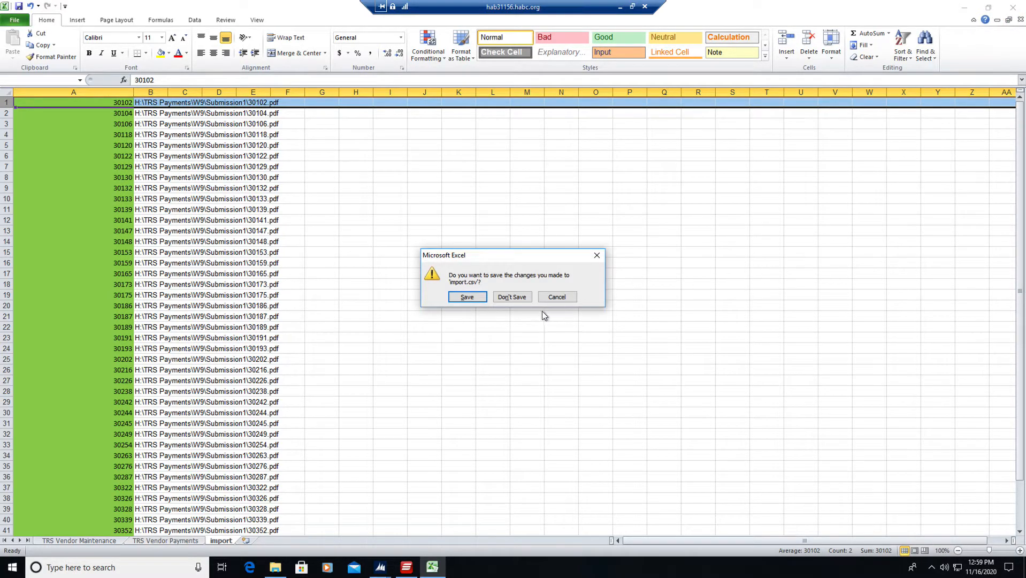
{"action": "left_click", "coordinate": [512, 297]}
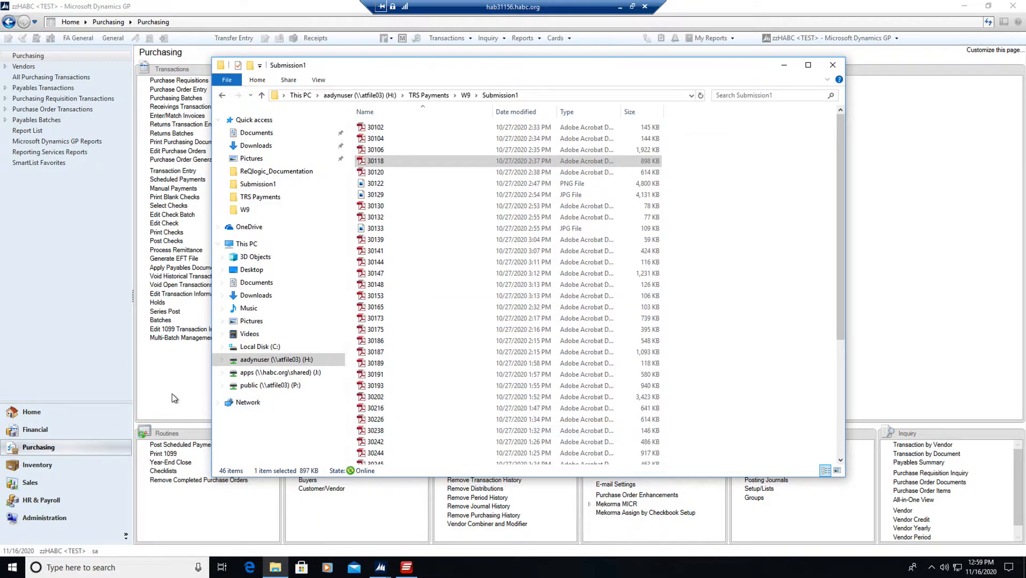
{"action": "left_click", "coordinate": [276, 568]}
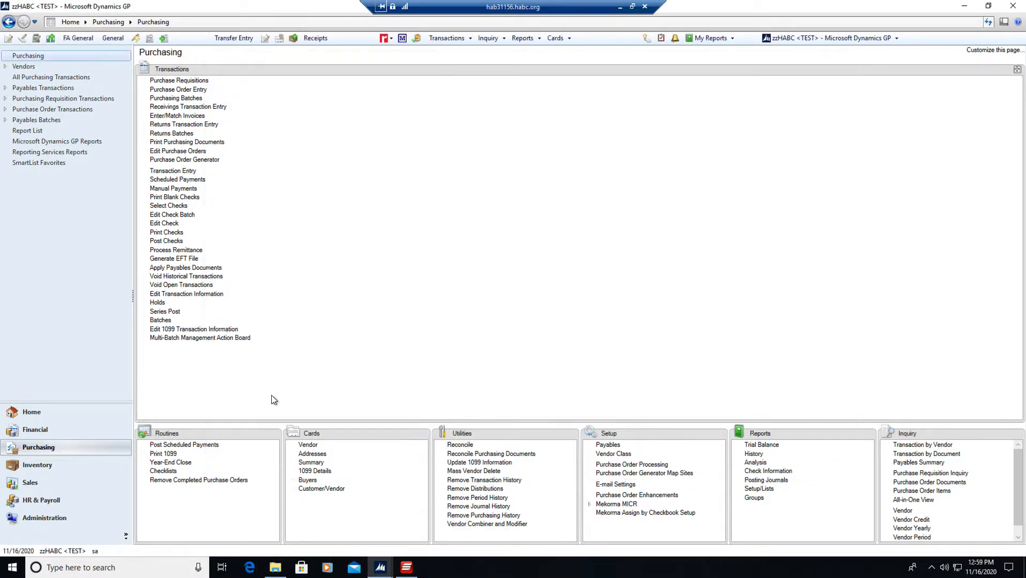
{"action": "left_click", "coordinate": [276, 567]}
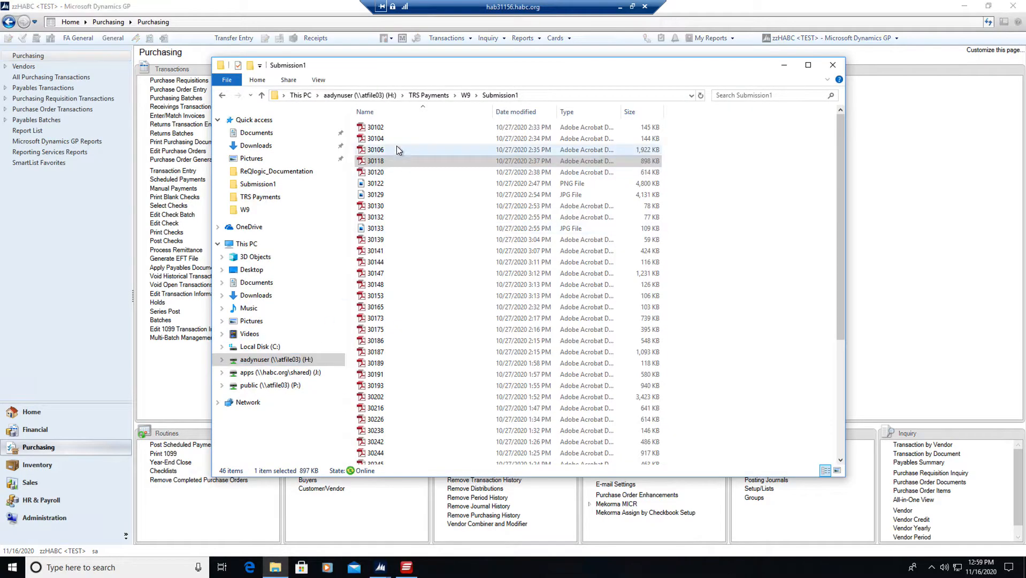
{"action": "left_click", "coordinate": [463, 95]}
{"action": "left_click", "coordinate": [429, 95]}
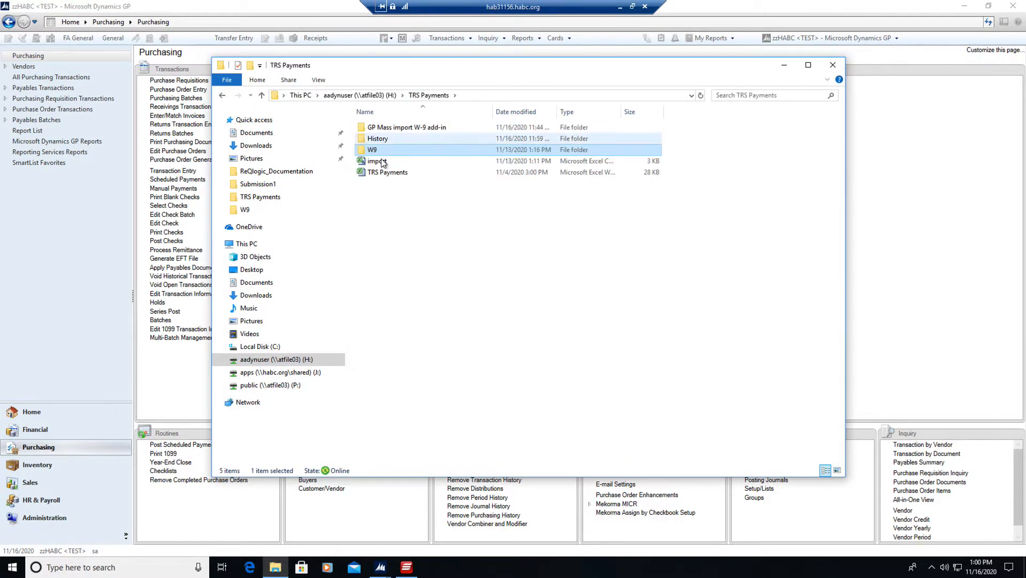
Review the import CSV in Notepad to check its vendor IDs and file paths, close it, and return to Dynamics GP.
{"action": "left_click", "coordinate": [378, 161]}
{"action": "right_click", "coordinate": [378, 167]}
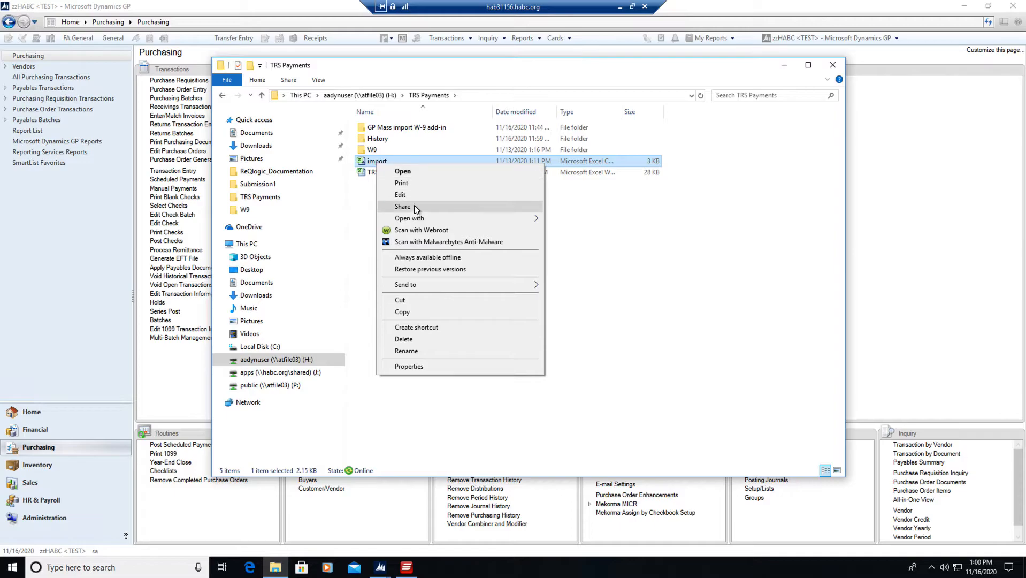
{"action": "mouse_move", "coordinate": [445, 217]}
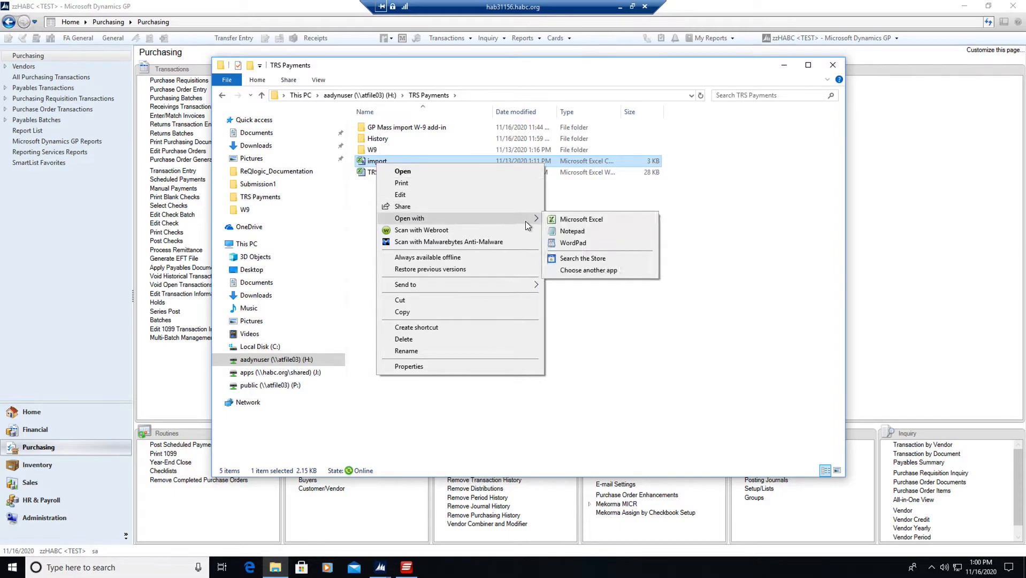
{"action": "left_click", "coordinate": [565, 232]}
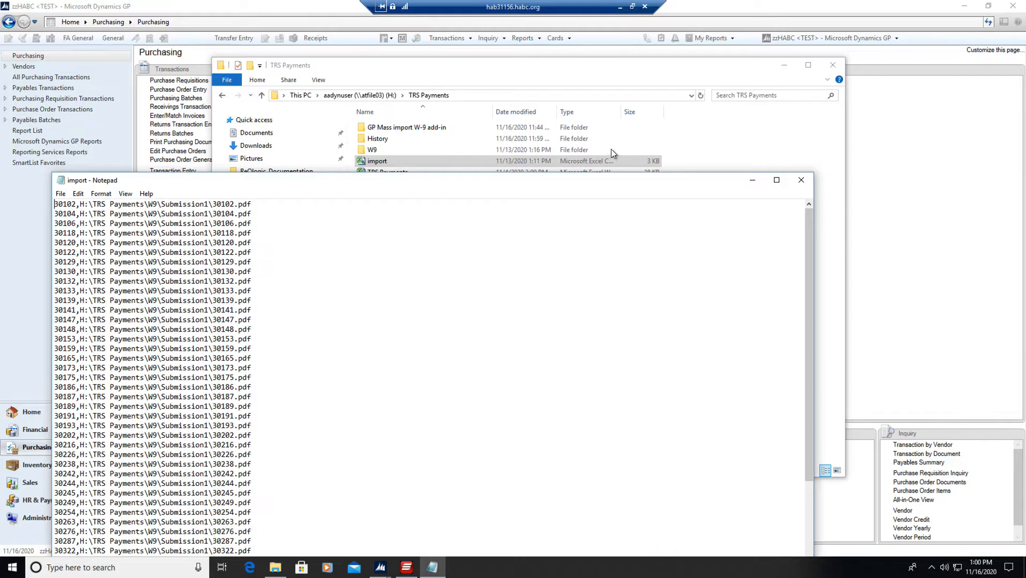
{"action": "left_click", "coordinate": [800, 180]}
{"action": "left_click", "coordinate": [876, 266]}
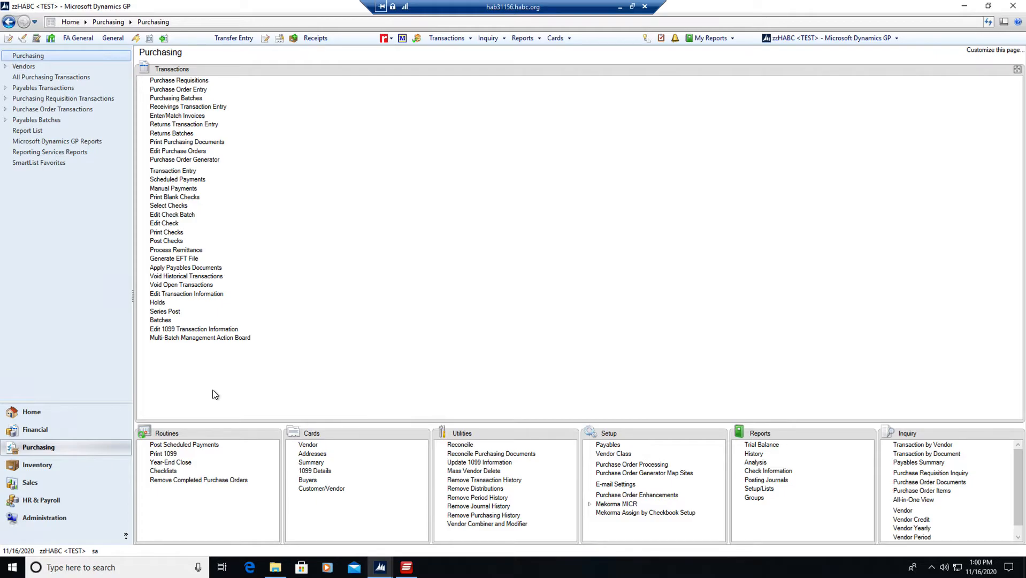
Open the Vendor card in Purchasing and start its additional Import Documents function.
{"action": "left_click", "coordinate": [310, 445]}
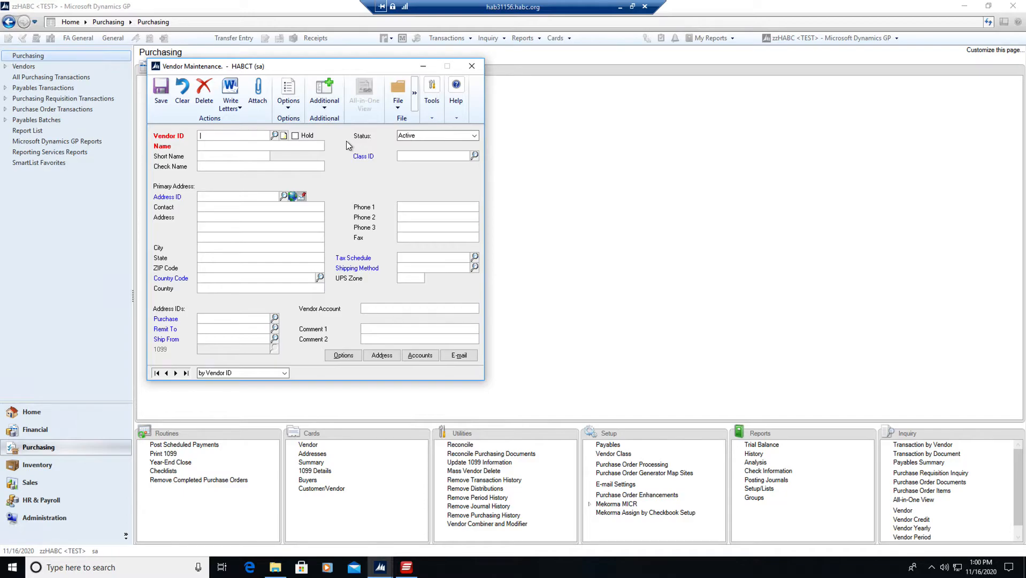
{"action": "left_click", "coordinate": [324, 107]}
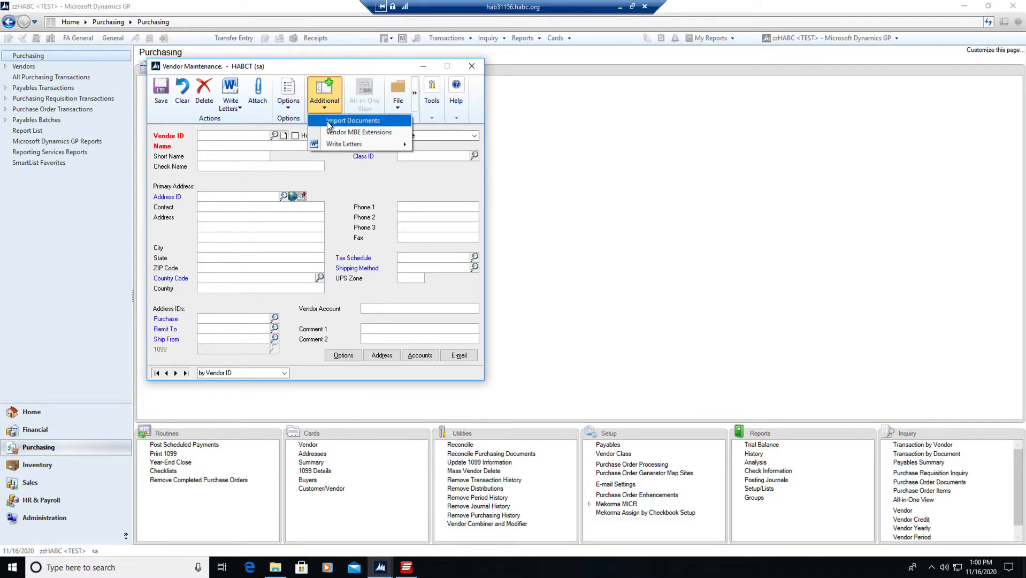
{"action": "left_click", "coordinate": [339, 122]}
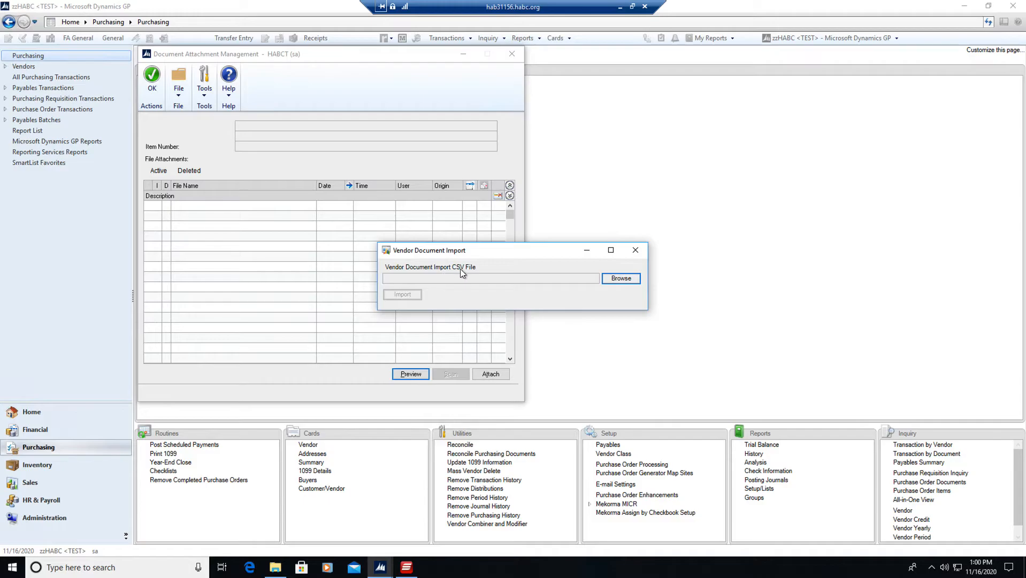
Select import.csv from the TRS Payments folder on the H: drive as the vendor document import file and run the import.
{"action": "left_click", "coordinate": [611, 282]}
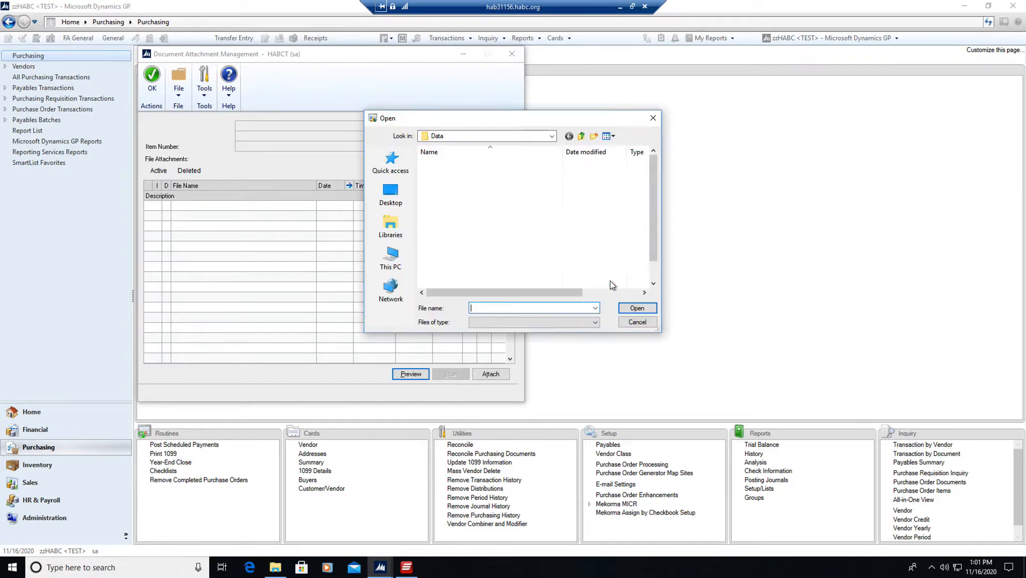
{"action": "left_click", "coordinate": [394, 266]}
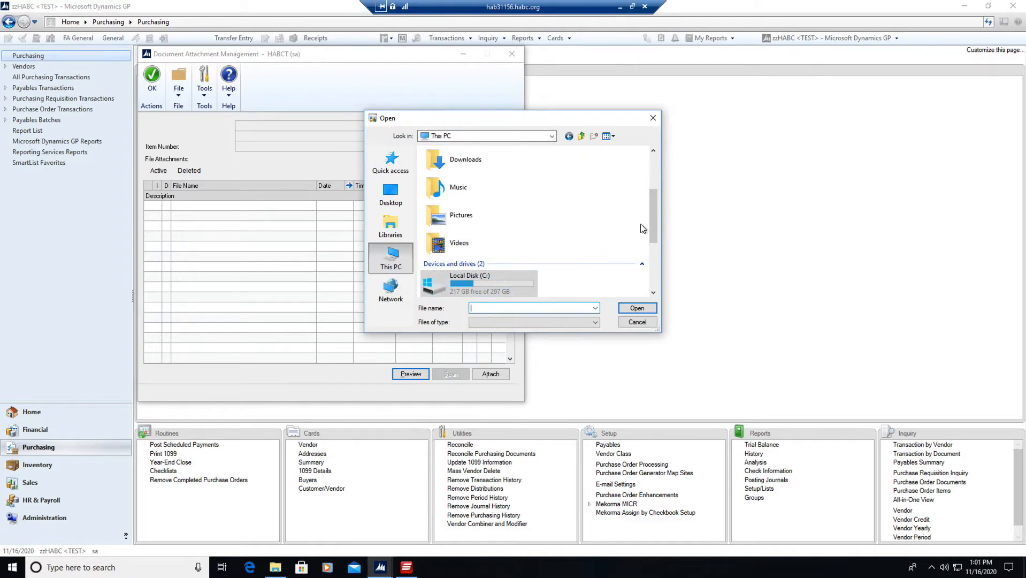
{"action": "left_click_drag", "start_coordinate": [653, 227], "coordinate": [662, 284]}
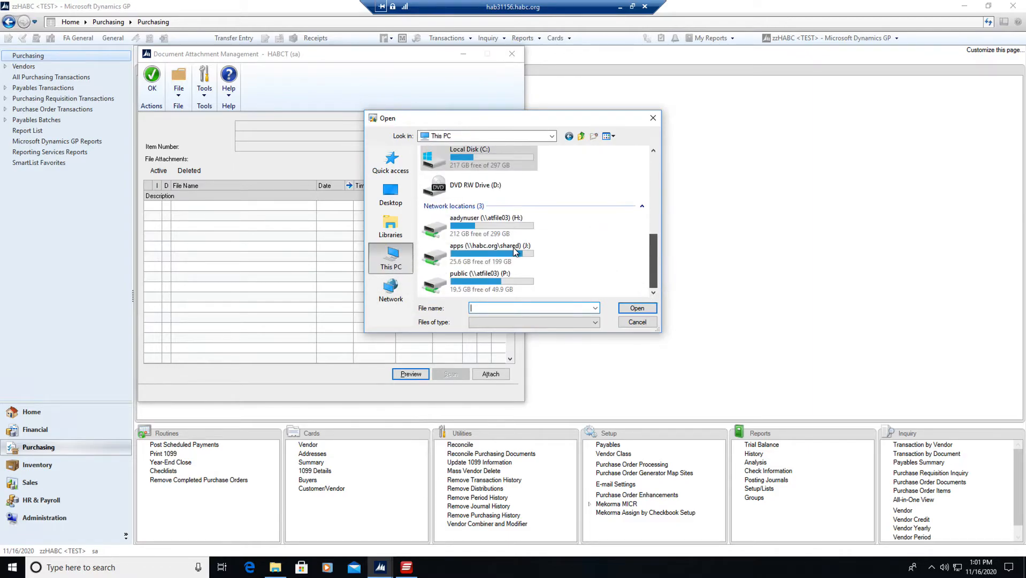
{"action": "left_click", "coordinate": [493, 224]}
{"action": "double_click", "coordinate": [492, 224]}
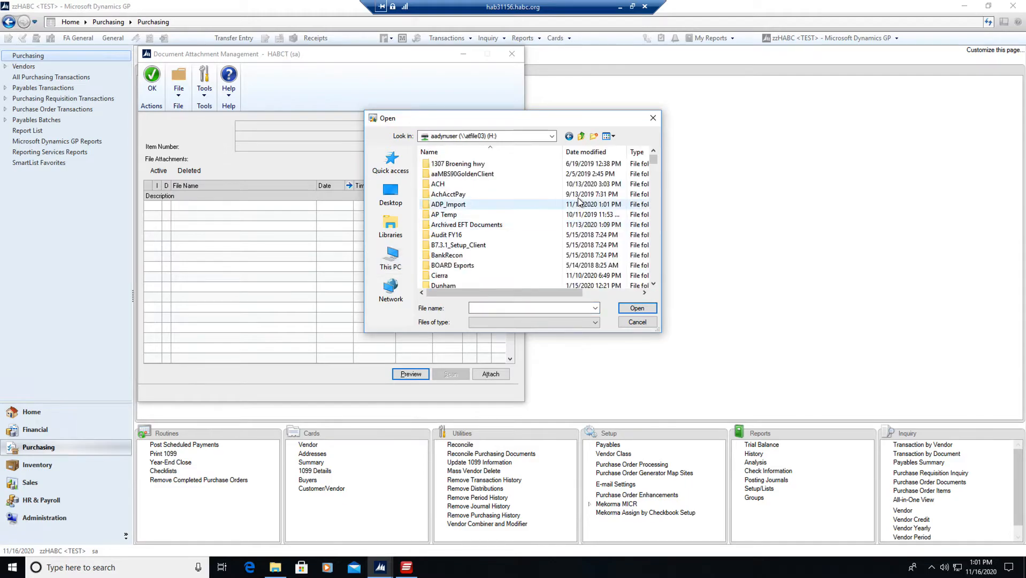
{"action": "left_click_drag", "start_coordinate": [652, 163], "coordinate": [654, 209]}
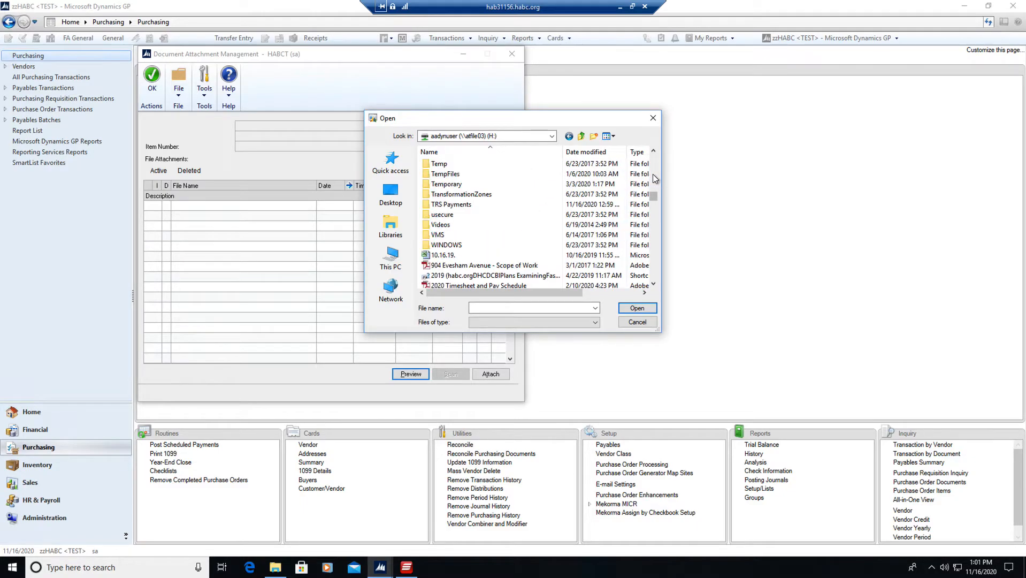
{"action": "left_click", "coordinate": [449, 207]}
{"action": "left_click", "coordinate": [449, 207]}
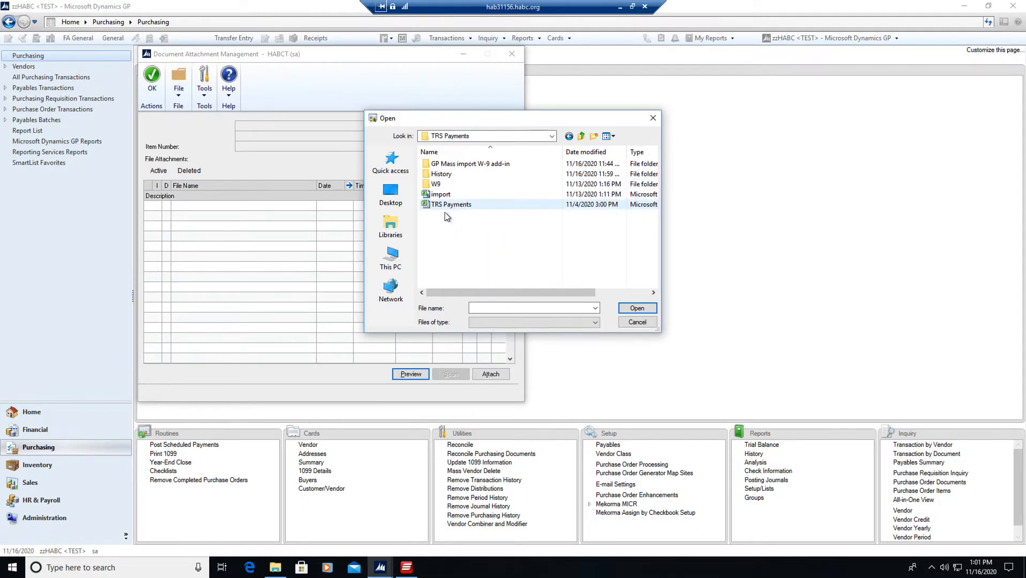
{"action": "left_click", "coordinate": [433, 195]}
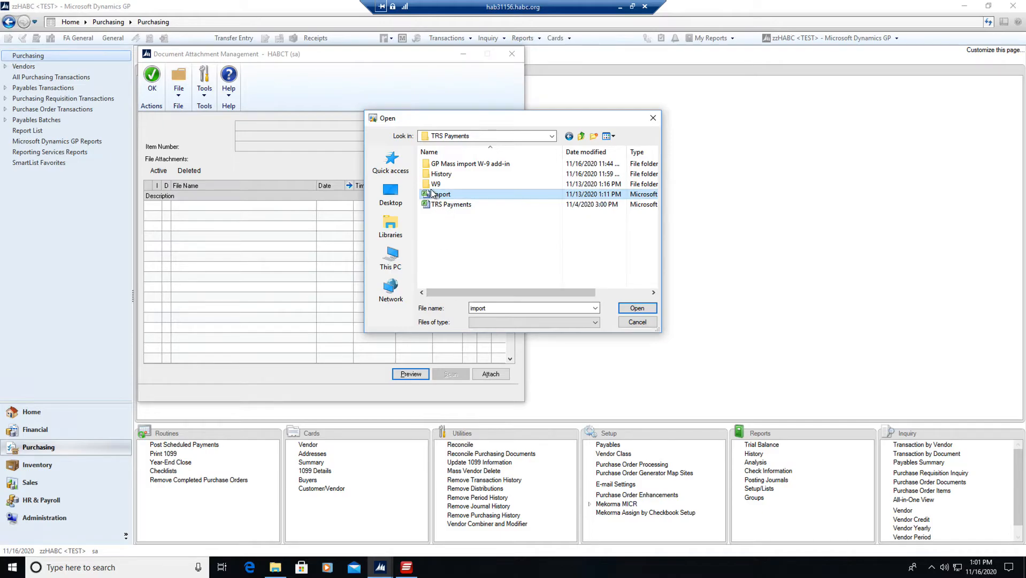
{"action": "left_click", "coordinate": [634, 308]}
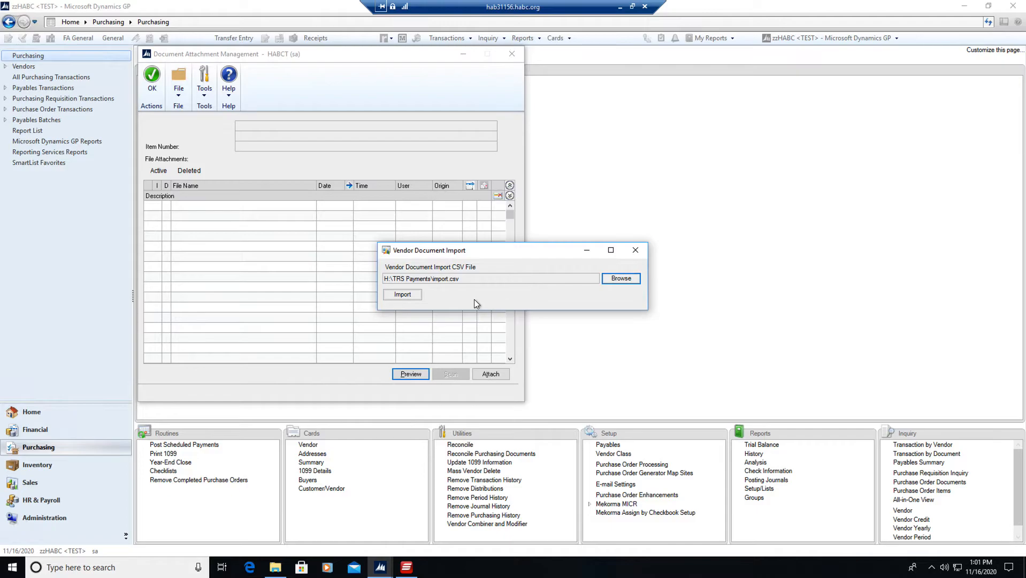
{"action": "left_click", "coordinate": [401, 294]}
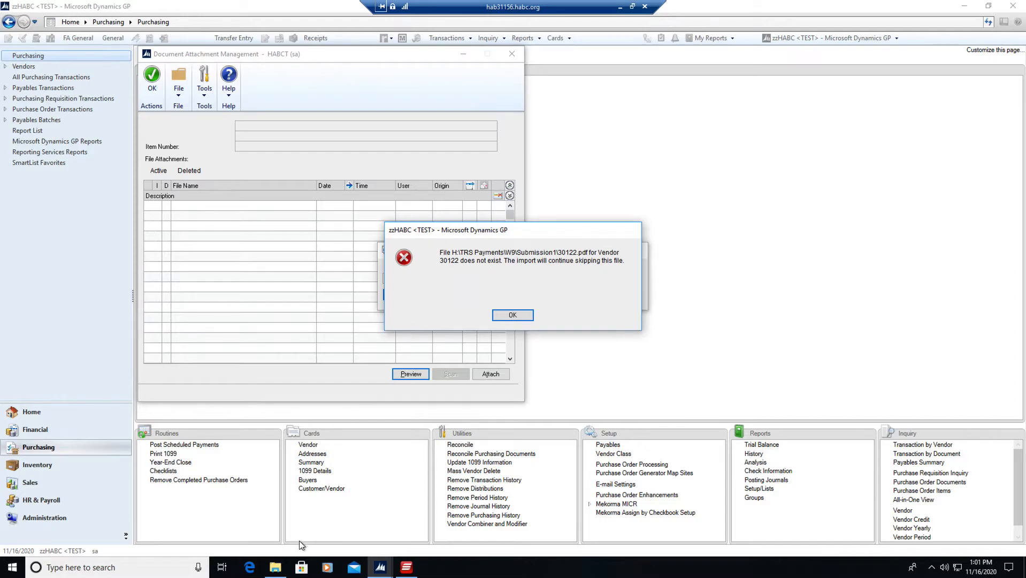
Check the W-9 file types in the TRS Payments W9\Submission1 folder in File Explorer, then return to Dynamics GP.
{"action": "mouse_move", "coordinate": [275, 570]}
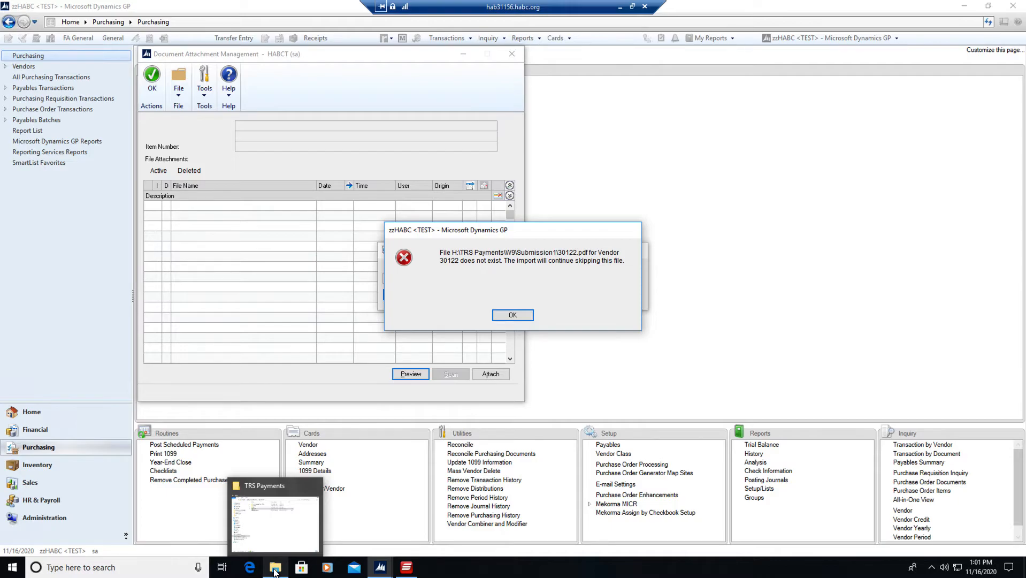
{"action": "left_click", "coordinate": [275, 569]}
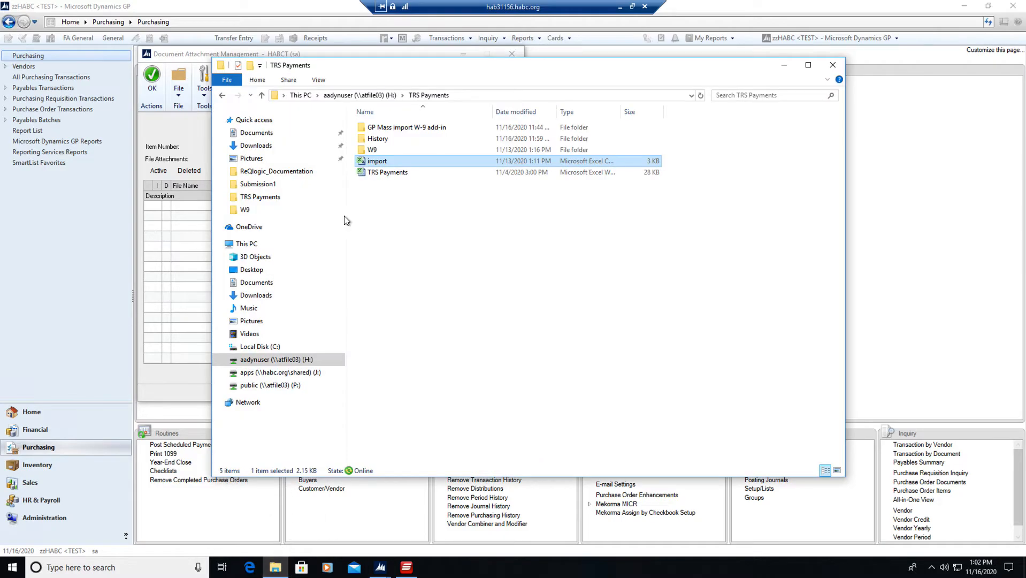
{"action": "double_click", "coordinate": [372, 149]}
{"action": "left_click", "coordinate": [379, 130]}
{"action": "double_click", "coordinate": [378, 129]}
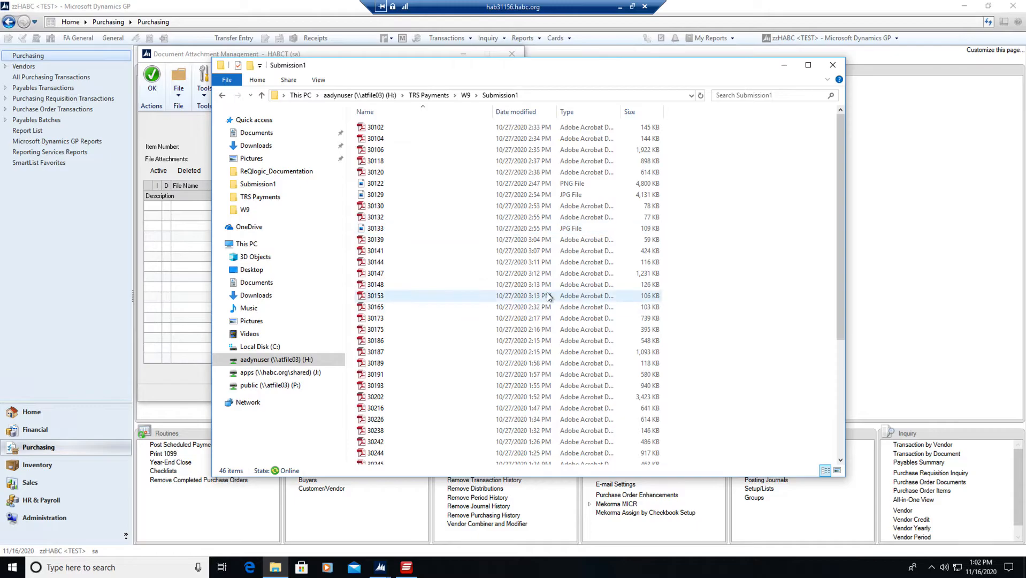
{"action": "left_click_drag", "start_coordinate": [841, 262], "coordinate": [842, 214]}
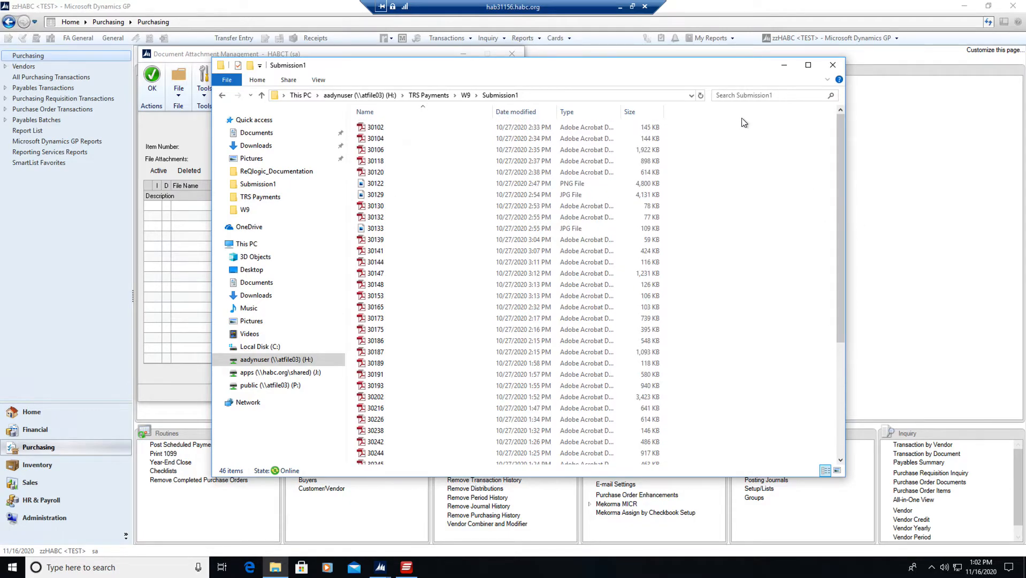
{"action": "left_click", "coordinate": [783, 67]}
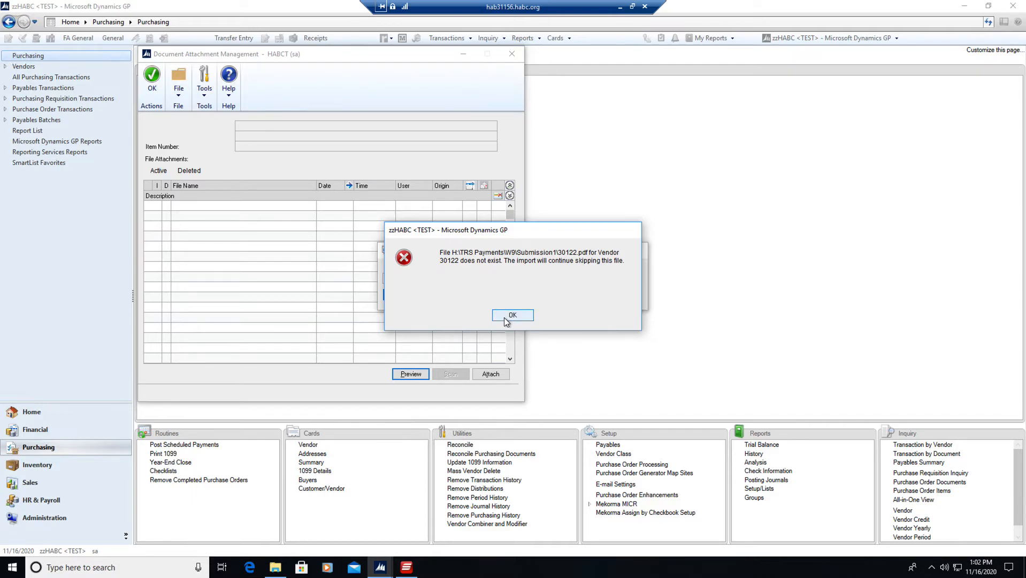
Acknowledge each missing-file error so the import skips those files, and close the import completion notice.
{"action": "left_click", "coordinate": [504, 318]}
{"action": "left_click", "coordinate": [504, 317]}
{"action": "left_click", "coordinate": [506, 317]}
{"action": "left_click", "coordinate": [506, 319]}
{"action": "left_click", "coordinate": [506, 319]}
{"action": "left_click", "coordinate": [505, 318]}
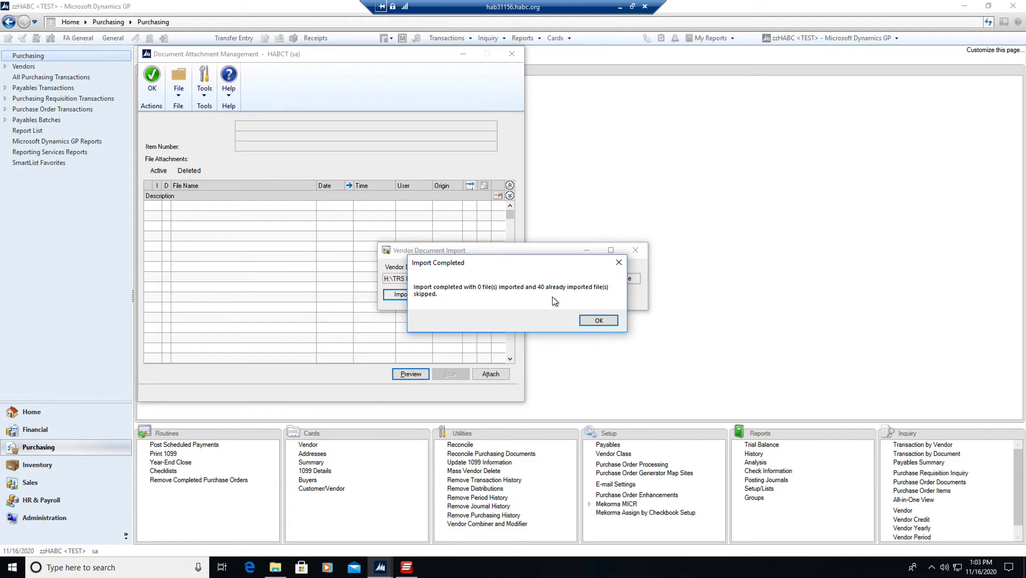
{"action": "left_click", "coordinate": [597, 320]}
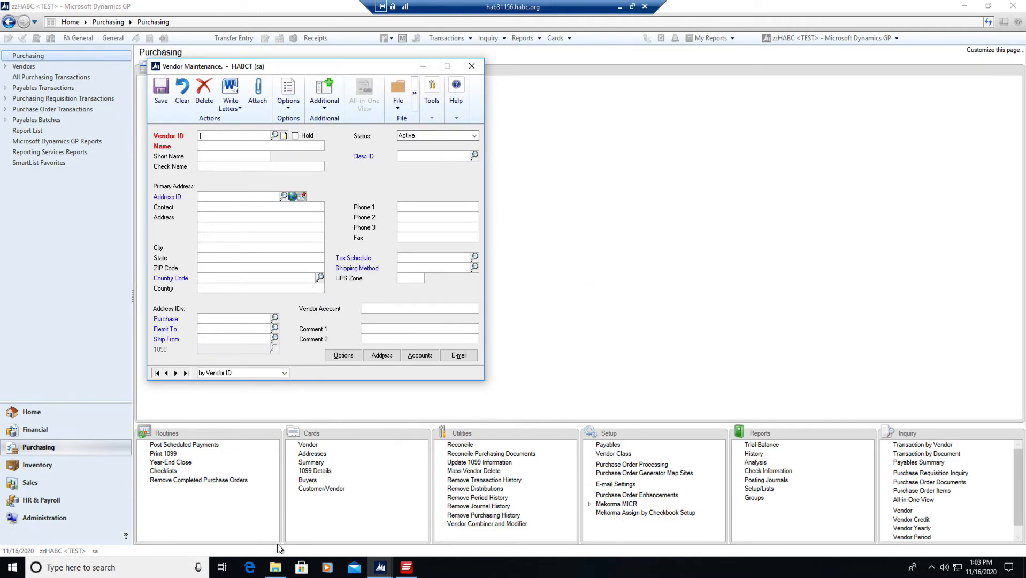
Bring up vendor 30147 in Vendor Maintenance and open its attached documents.
{"action": "left_click", "coordinate": [275, 567]}
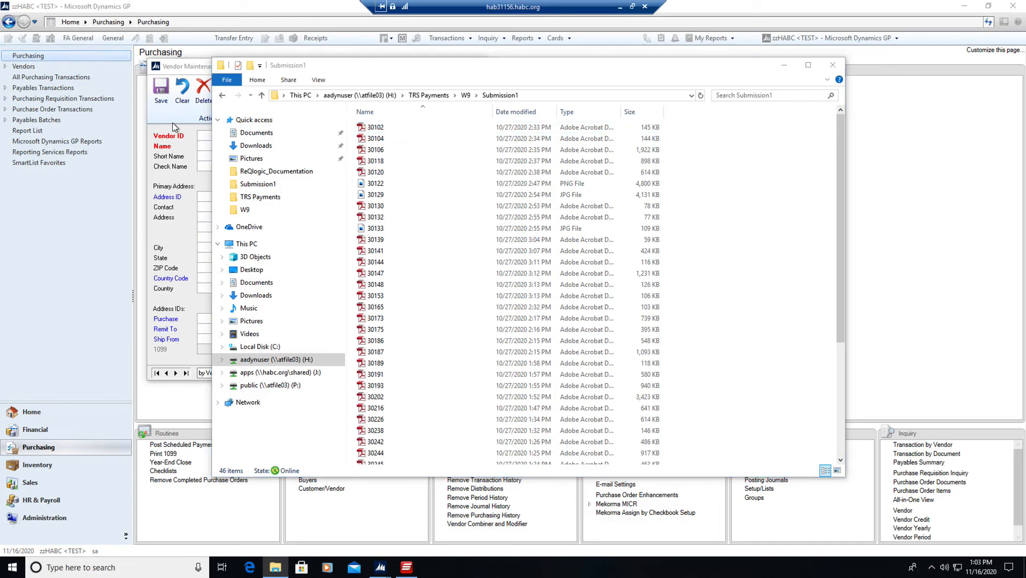
{"action": "left_click", "coordinate": [202, 135]}
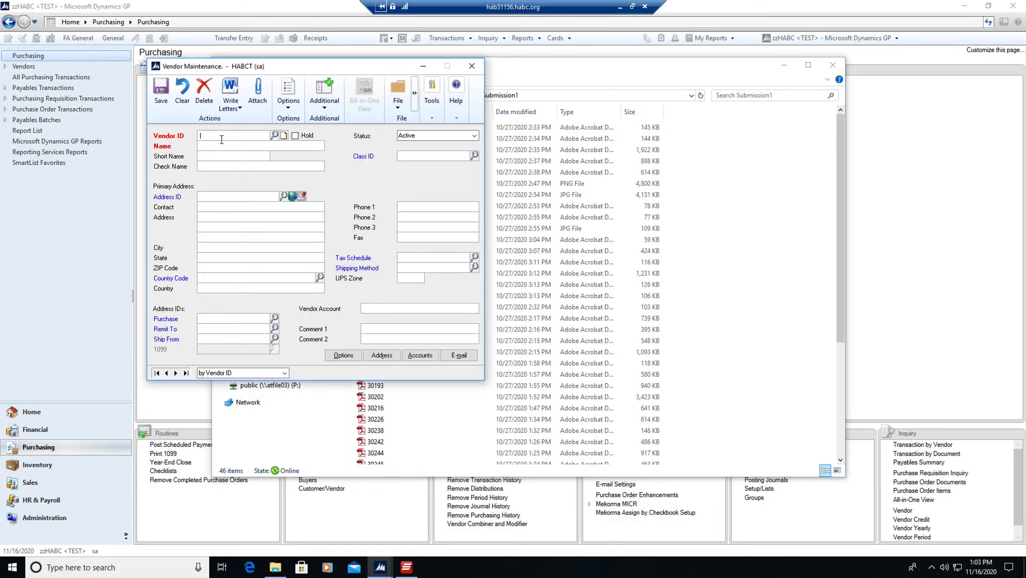
{"action": "type", "text": "301"}
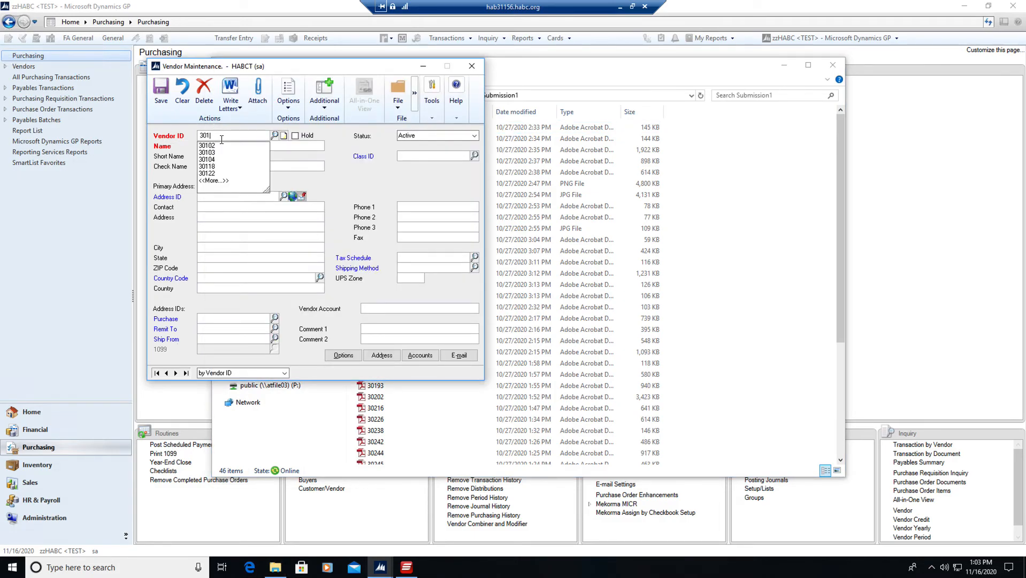
{"action": "type", "text": "47"}
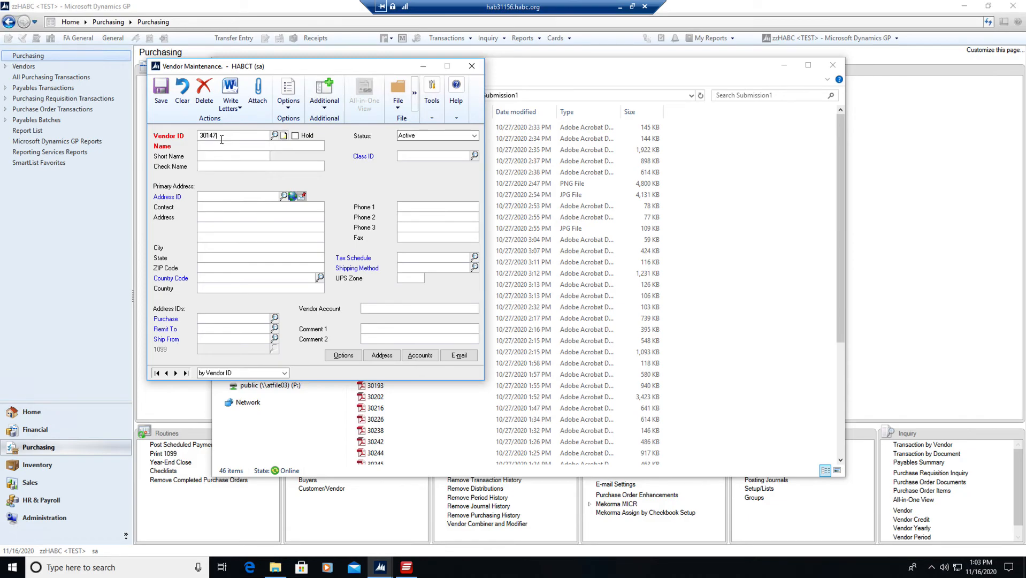
{"action": "key", "text": "Tab"}
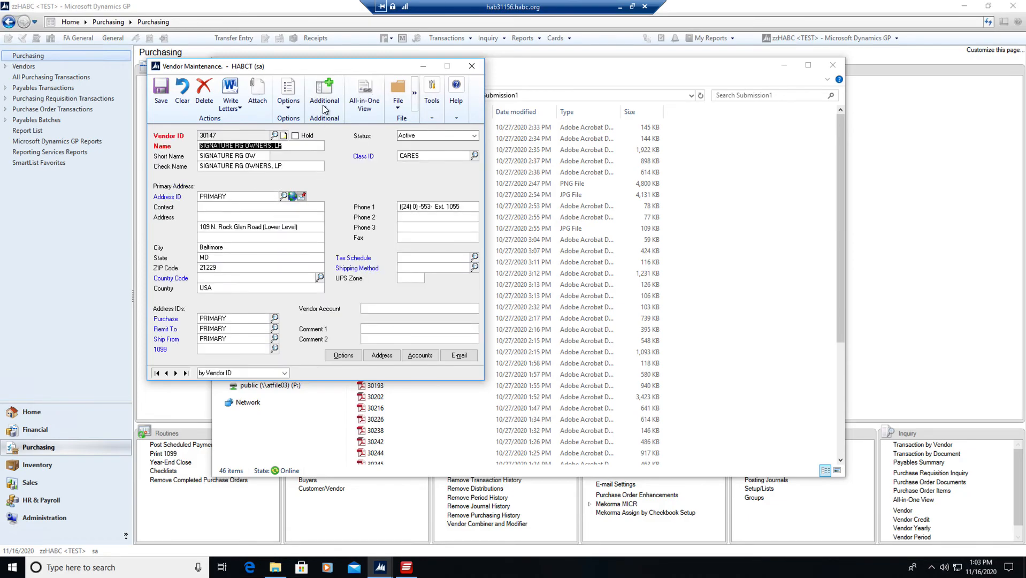
{"action": "left_click", "coordinate": [256, 97]}
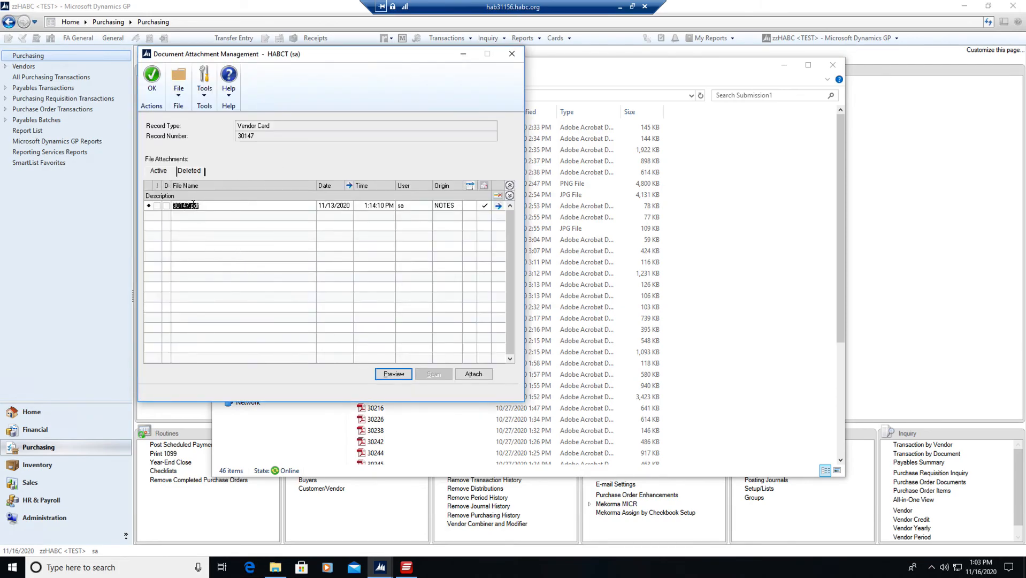
Preview the attached 30147.pdf to check the vendor's W-9 form, then close the PDF.
{"action": "left_click_drag", "start_coordinate": [319, 51], "coordinate": [545, 67]}
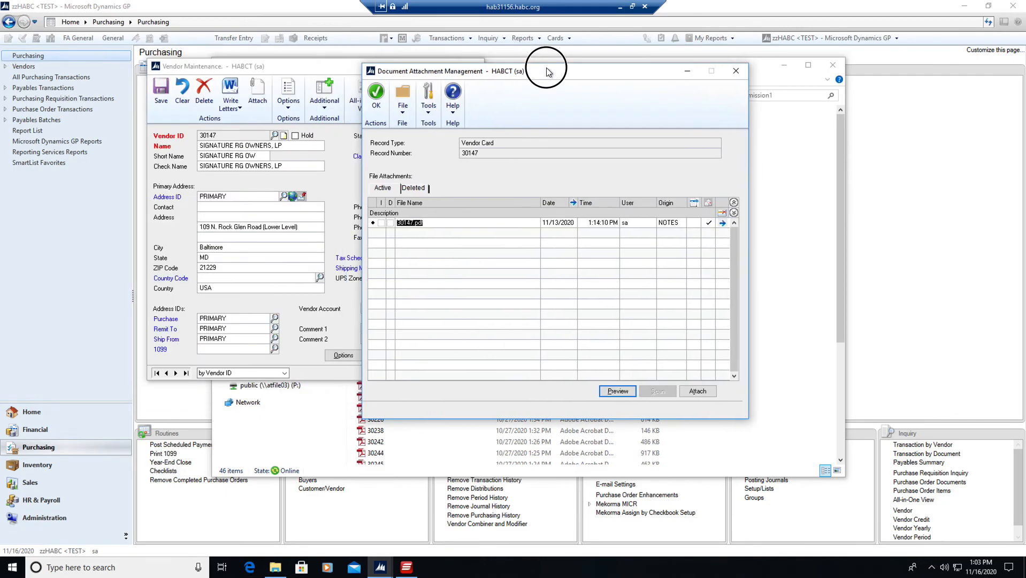
{"action": "left_click", "coordinate": [618, 389]}
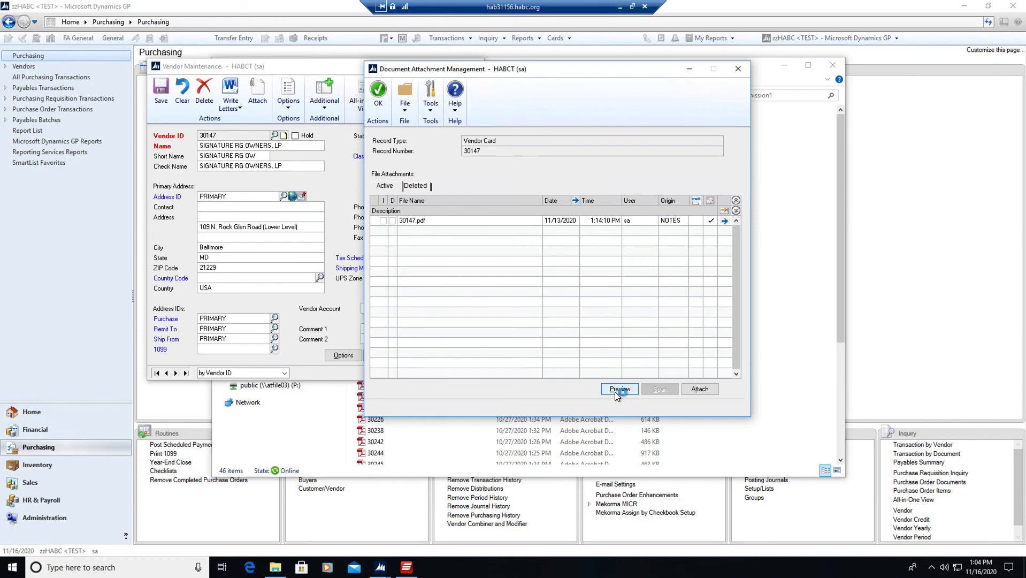
{"action": "left_click_drag", "start_coordinate": [358, 107], "coordinate": [592, 53]}
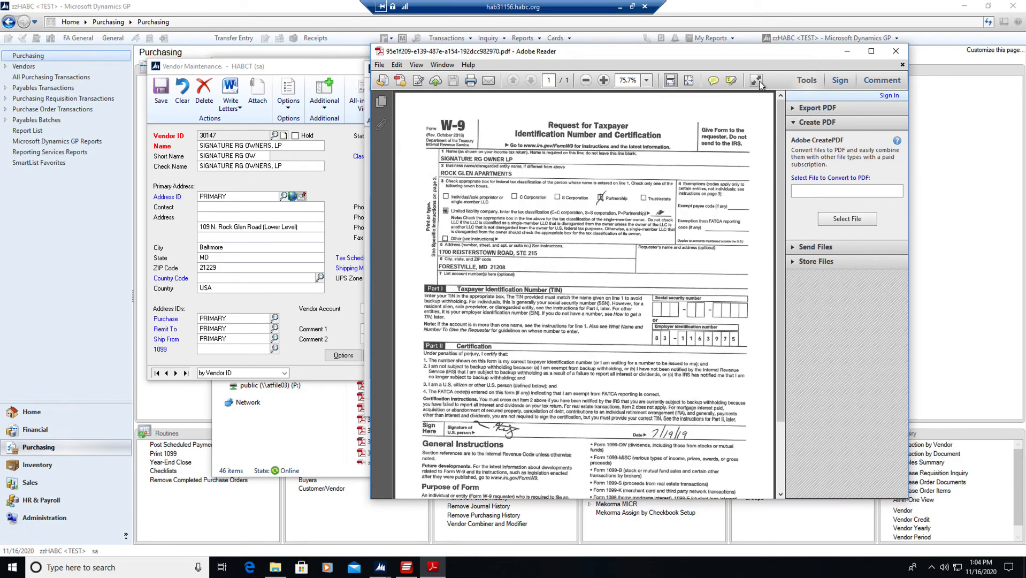
{"action": "left_click", "coordinate": [895, 52]}
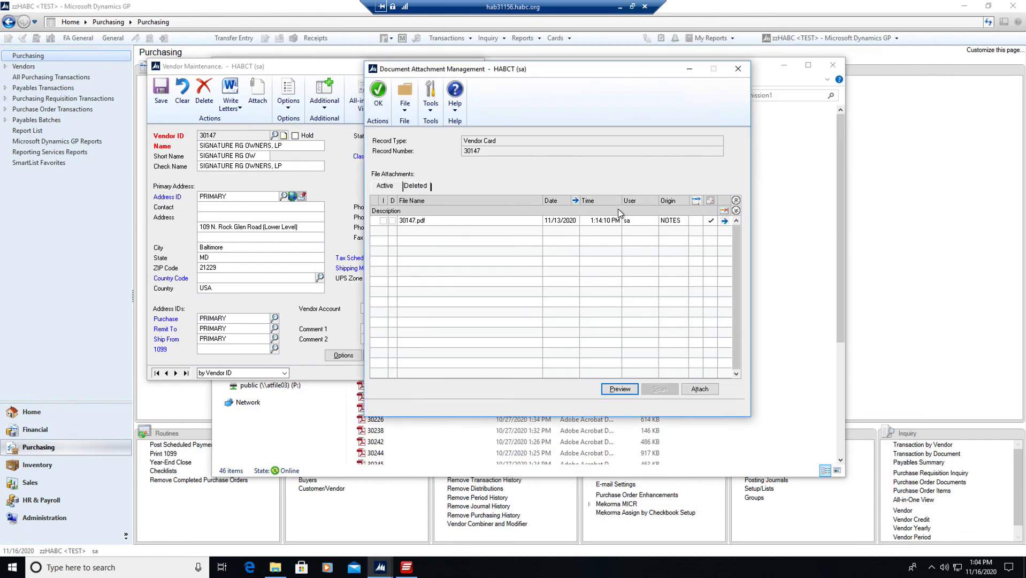